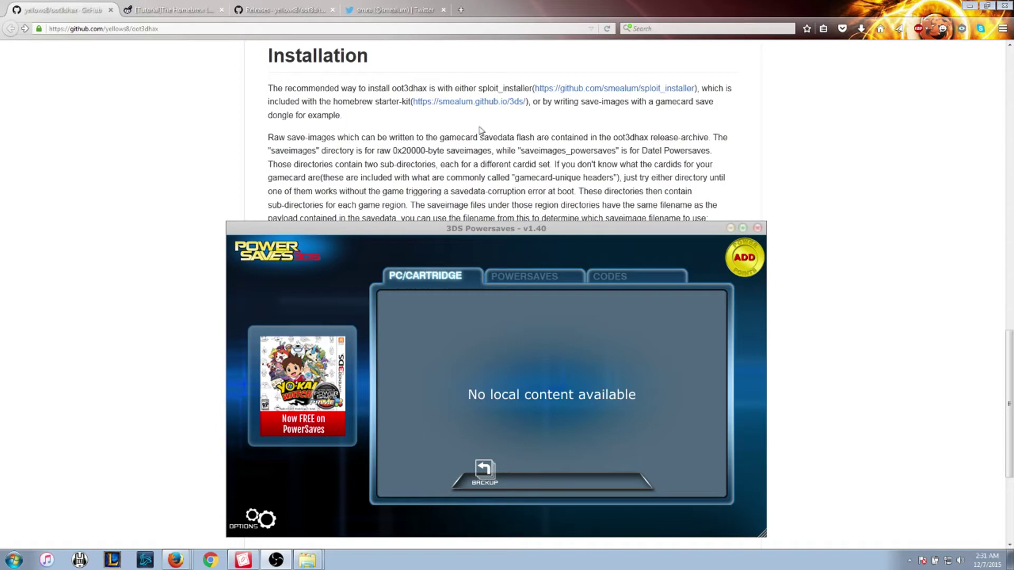
Step: Bring Firefox forward and scroll through the oot3dhax README, briefly selecting its web address
{"action": "left_click", "coordinate": [183, 139]}
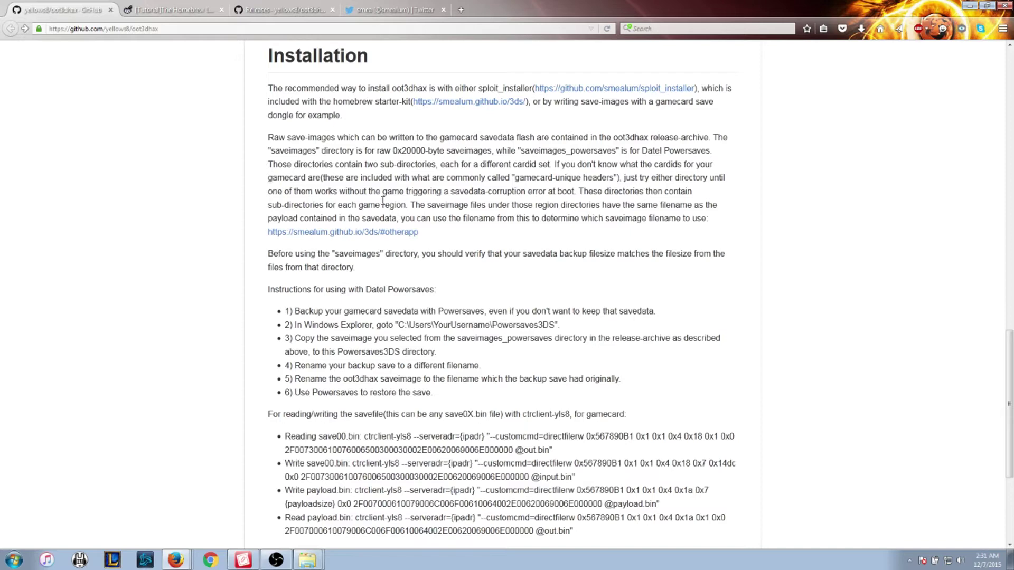
{"action": "scroll", "coordinate": [383, 201], "scroll_direction": "up", "scroll_amount": 10}
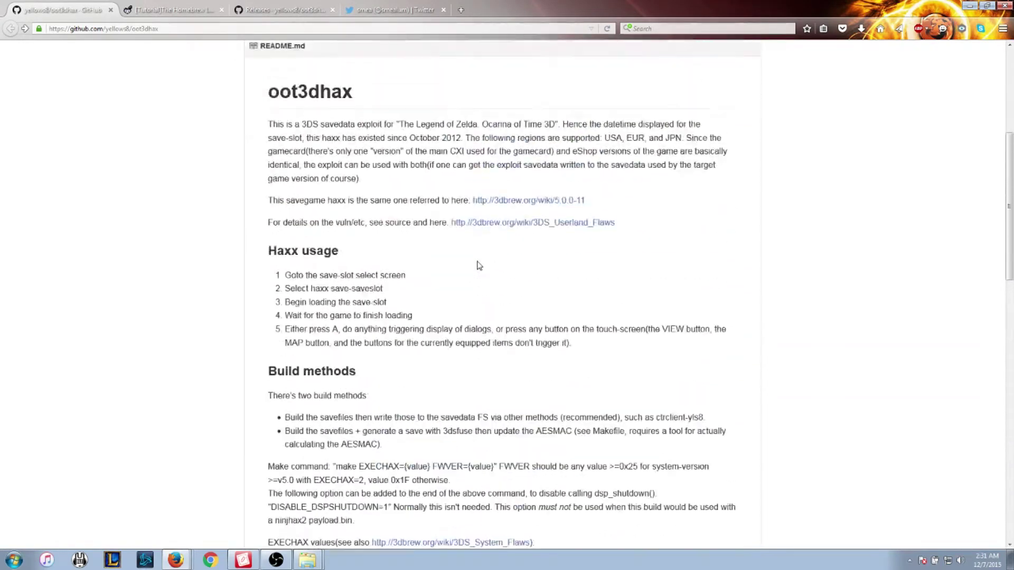
{"action": "scroll", "coordinate": [479, 265], "scroll_direction": "up", "scroll_amount": 5}
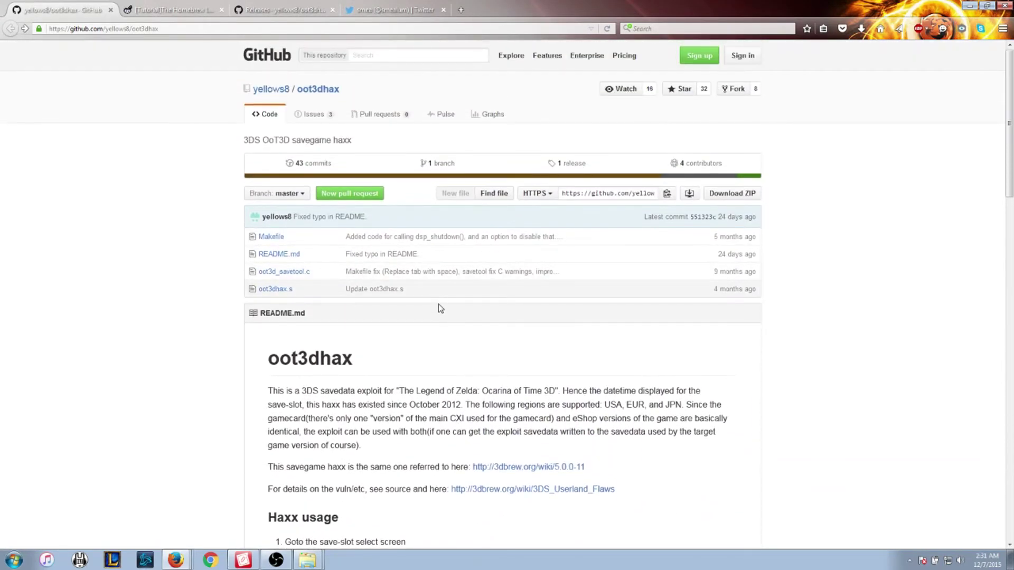
{"action": "left_click_drag", "start_coordinate": [158, 28], "coordinate": [41, 38]}
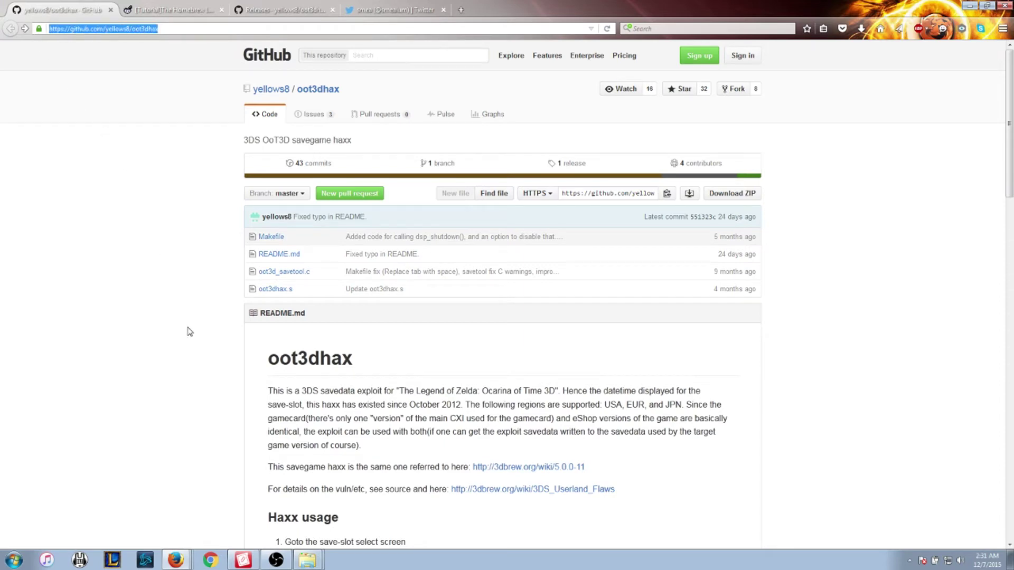
{"action": "left_click", "coordinate": [173, 272]}
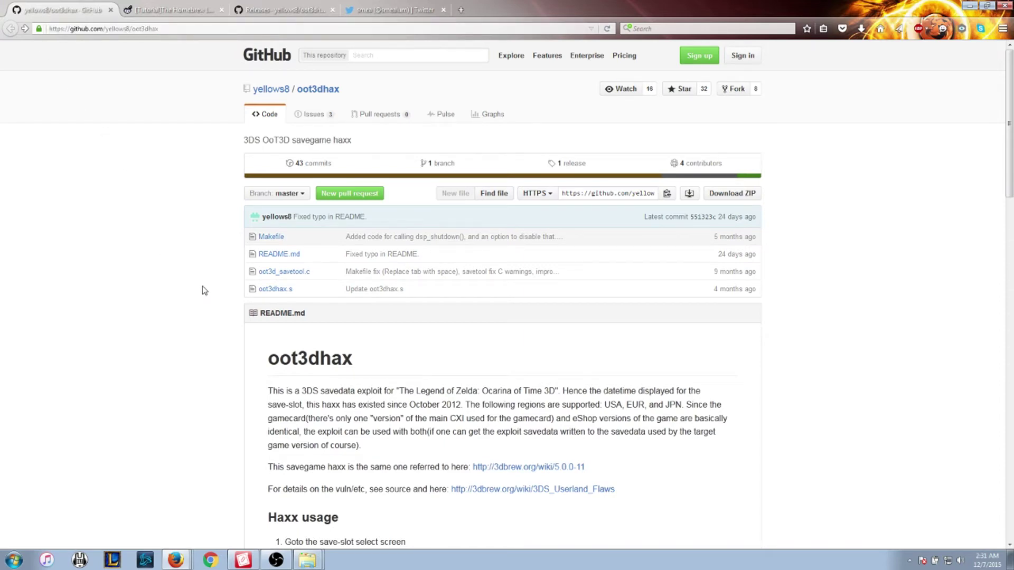
{"action": "scroll", "coordinate": [205, 290], "scroll_direction": "down", "scroll_amount": 12}
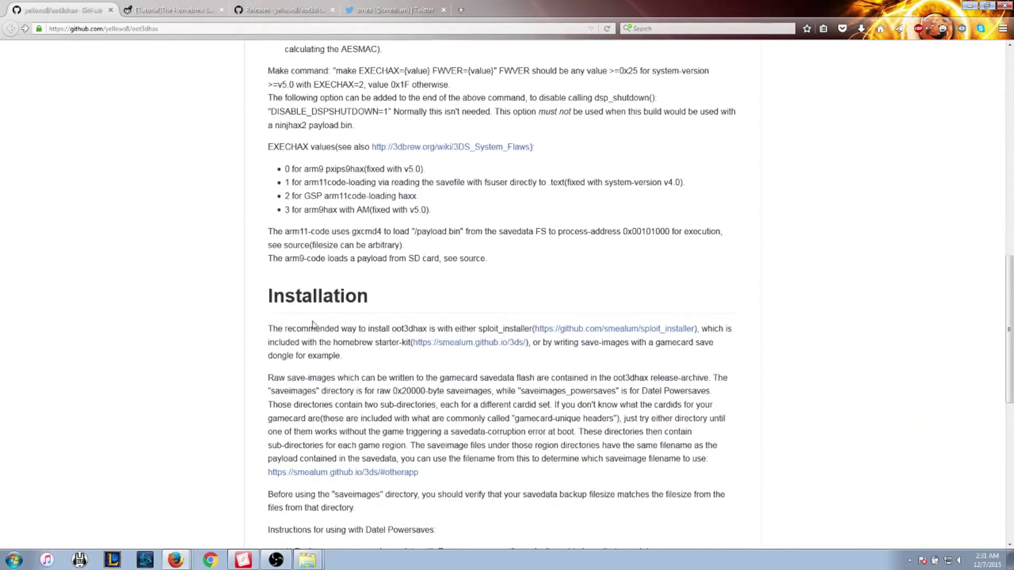
{"action": "scroll", "coordinate": [312, 324], "scroll_direction": "down", "scroll_amount": 4}
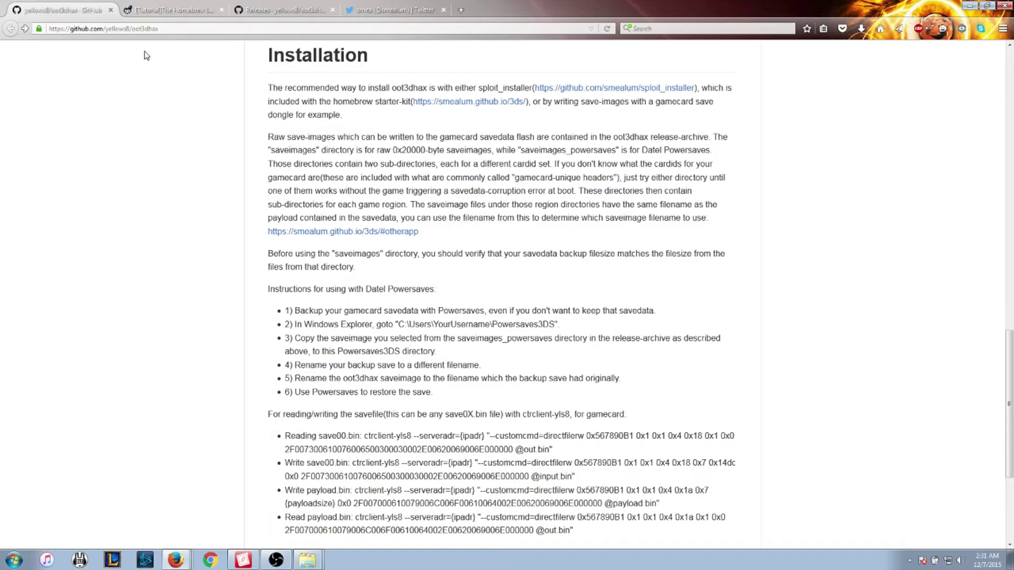
Step: View the GBAtemp Homebrew Launcher tutorial and the developer's Twitter profile, then return to the oot3dhax README
{"action": "left_click", "coordinate": [150, 10]}
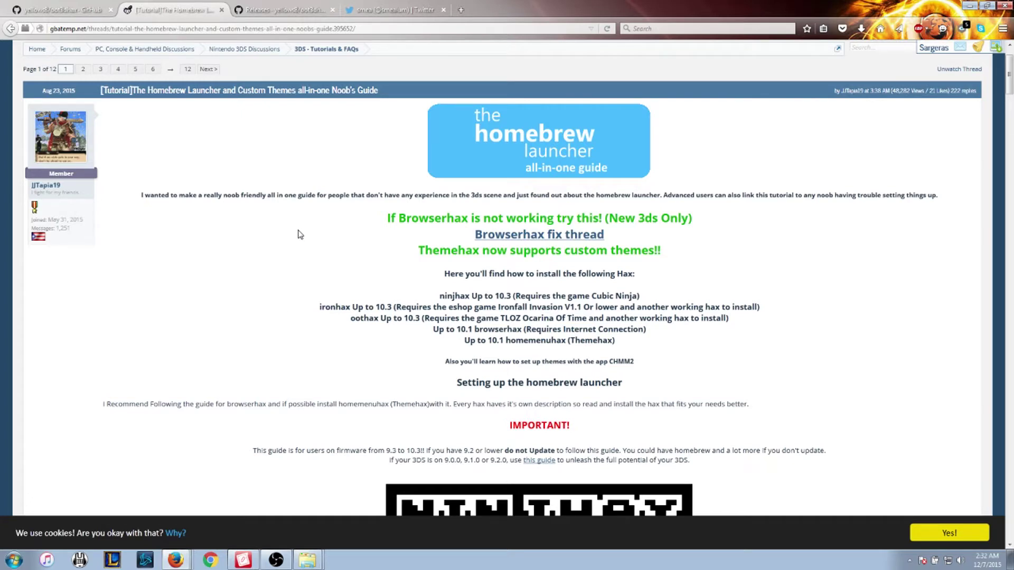
{"action": "left_click", "coordinate": [359, 14]}
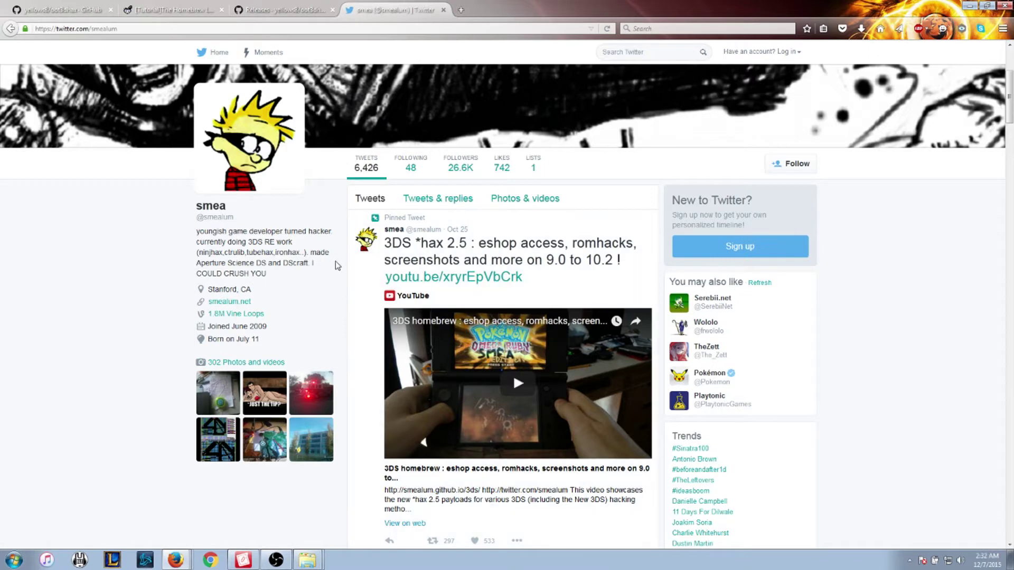
{"action": "left_click", "coordinate": [76, 10]}
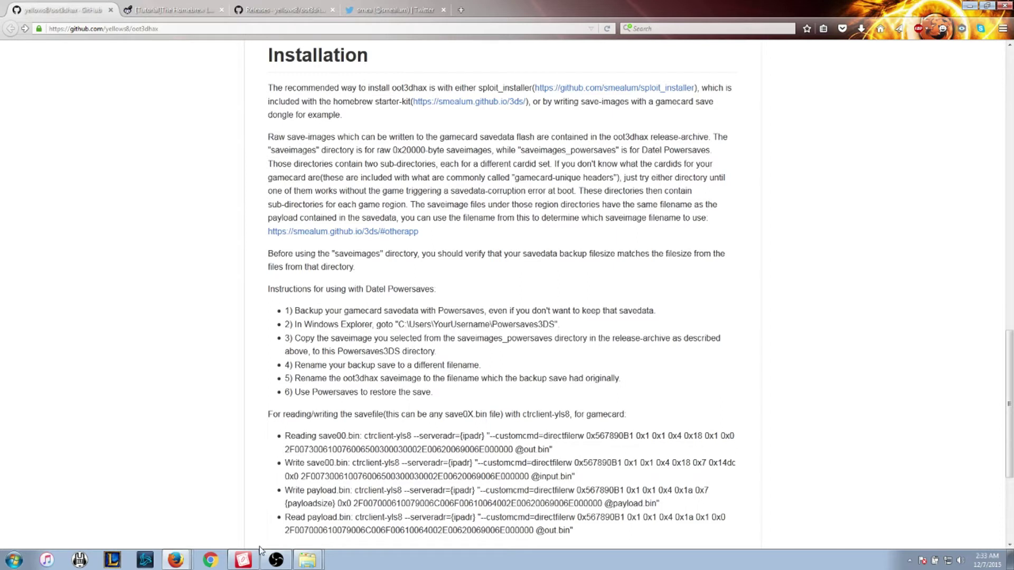
{"action": "left_click", "coordinate": [246, 558]}
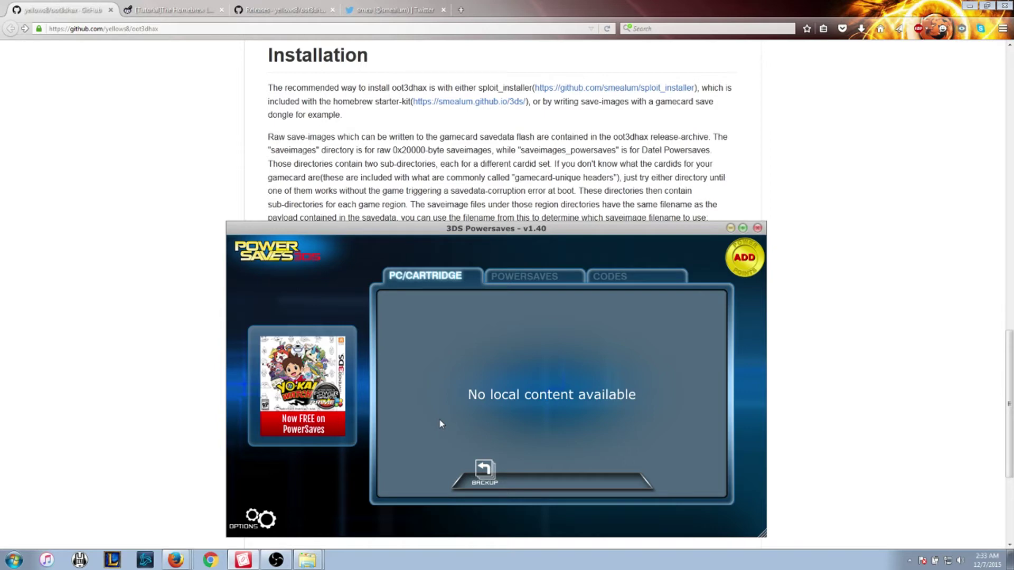
{"action": "left_click", "coordinate": [851, 342]}
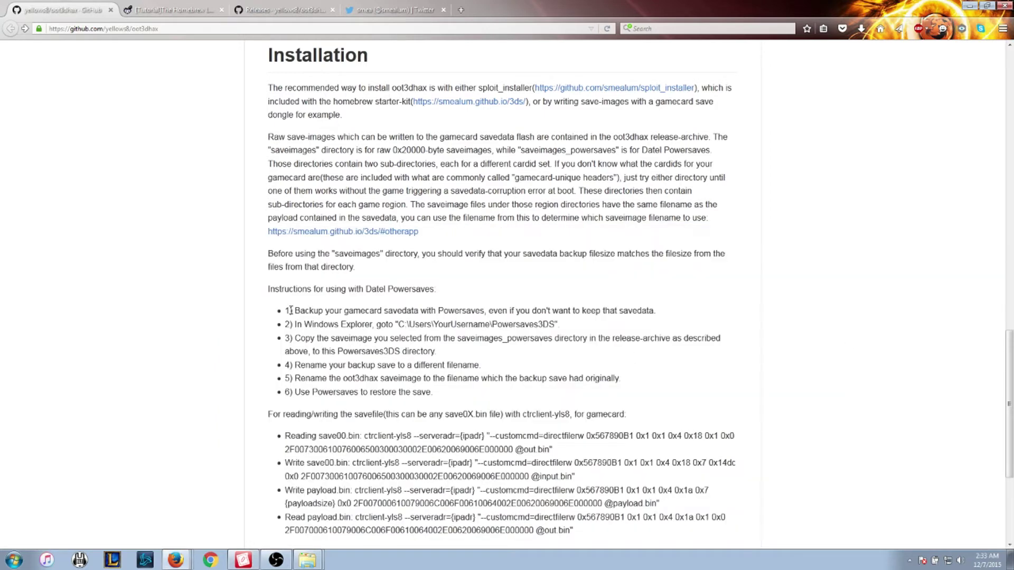
{"action": "left_click_drag", "start_coordinate": [291, 310], "coordinate": [699, 308]}
{"action": "left_click", "coordinate": [737, 317]}
{"action": "left_click", "coordinate": [244, 560]}
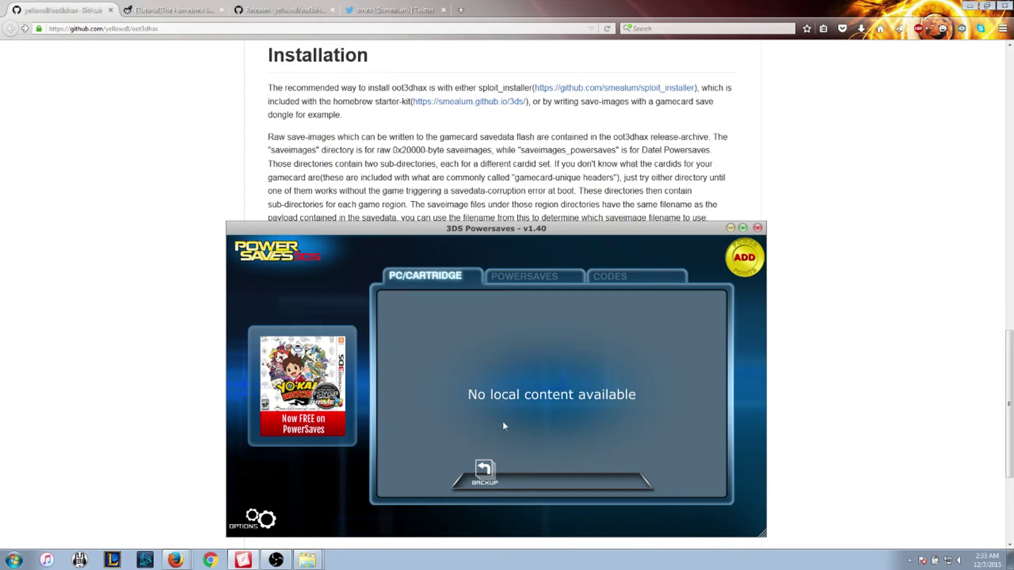
Step: Back up the cartridge save in 3DS Powersaves with the description 'Oot3d'
{"action": "mouse_move", "coordinate": [445, 229]}
{"action": "left_mouse_down"}
{"action": "mouse_move", "coordinate": [471, 233]}
{"action": "mouse_move", "coordinate": [446, 234]}
{"action": "left_mouse_up"}
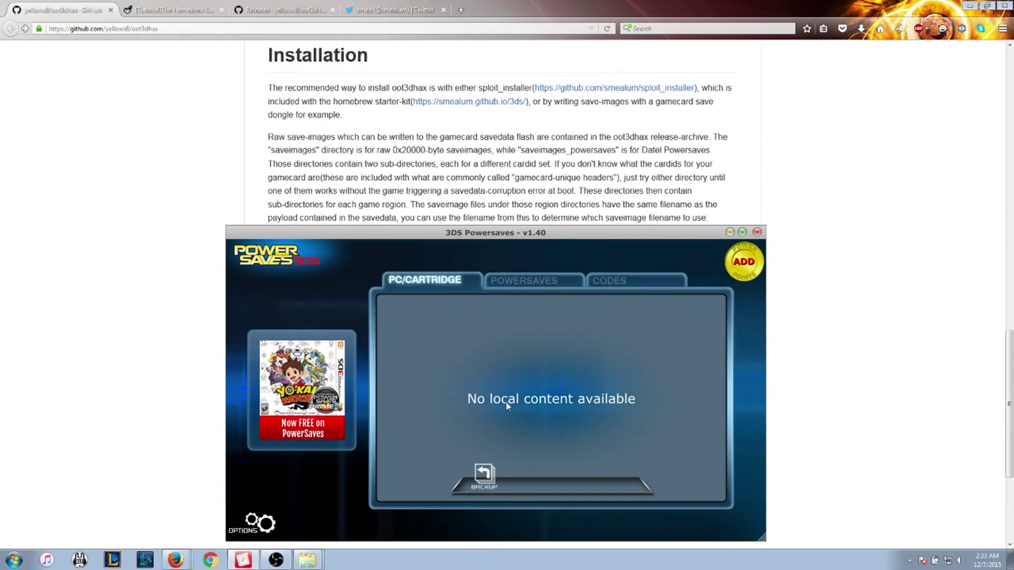
{"action": "left_click", "coordinate": [486, 478]}
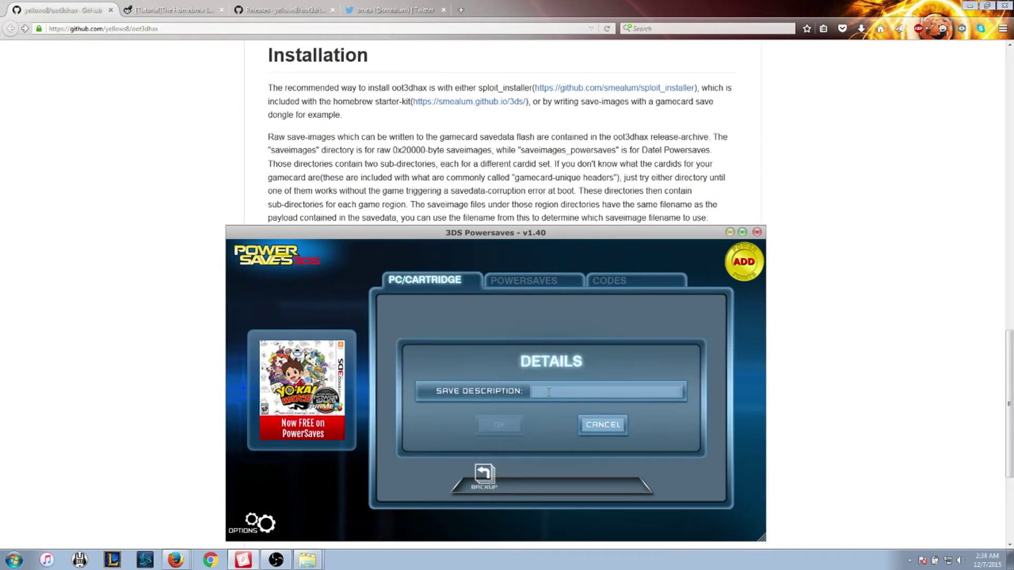
{"action": "type", "text": "Oot3d"}
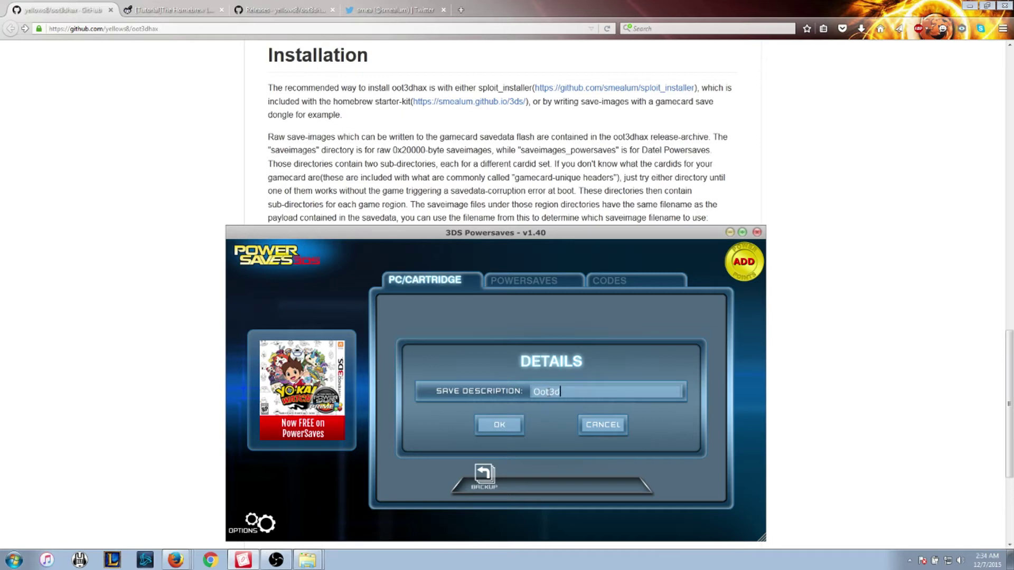
{"action": "left_click", "coordinate": [500, 426]}
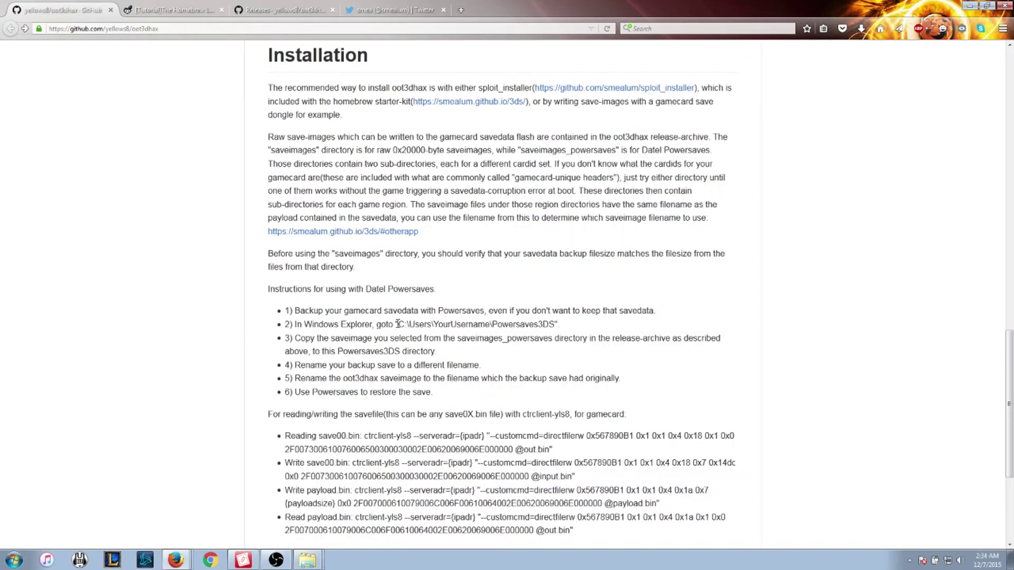
Step: Check the new backup BIN in the Powersaves3DS folder, then minimize Explorer
{"action": "left_click_drag", "start_coordinate": [398, 324], "coordinate": [553, 324]}
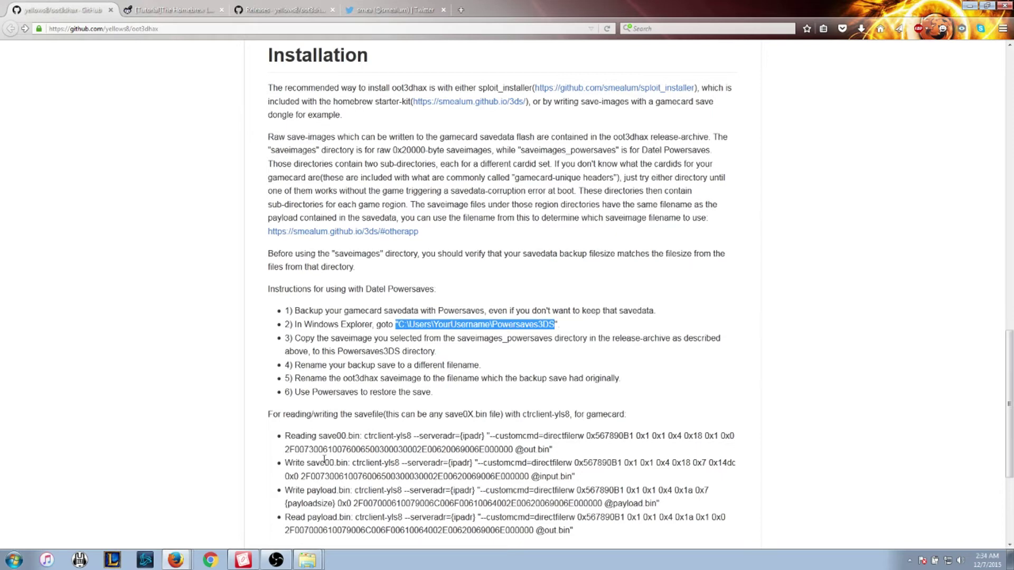
{"action": "left_click", "coordinate": [307, 560]}
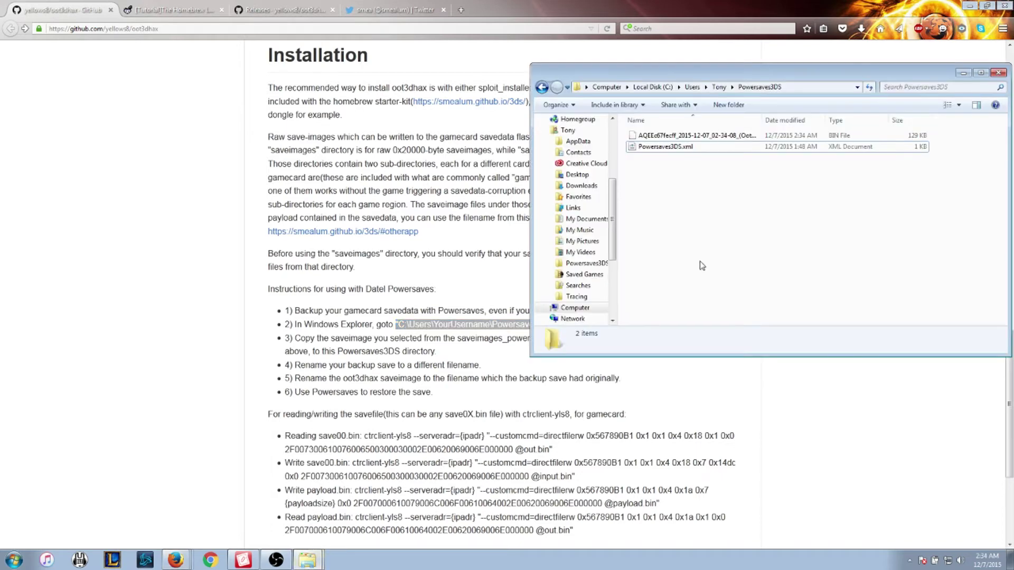
{"action": "left_click", "coordinate": [663, 138]}
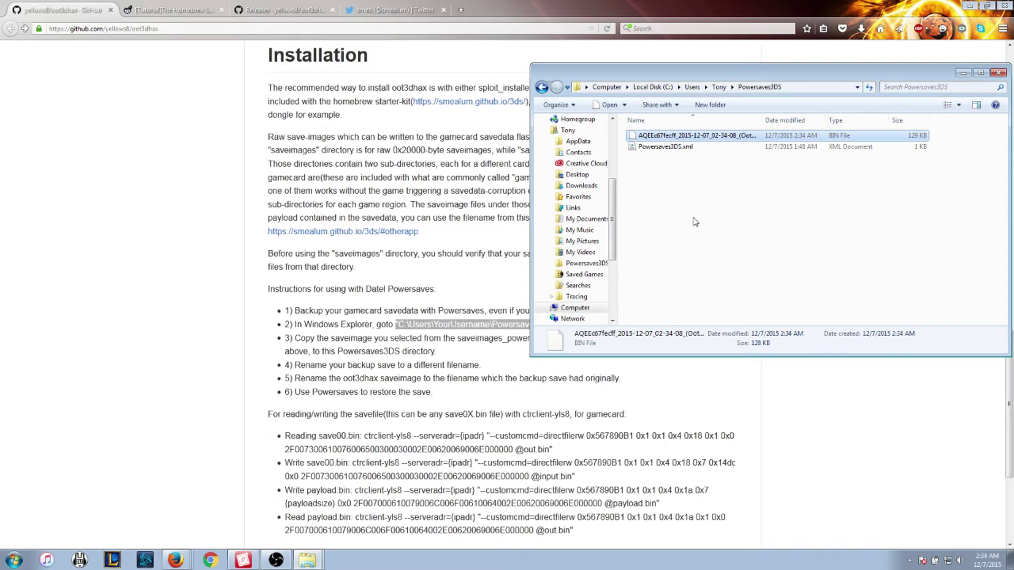
{"action": "left_click", "coordinate": [964, 73]}
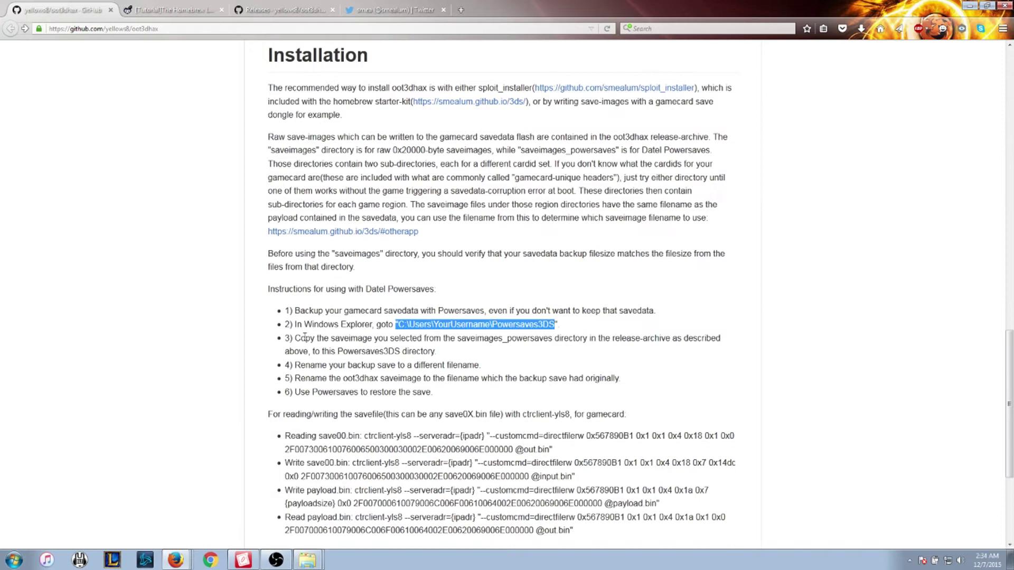
Step: Read step 3 about copying the saveimage, go to the oot3dhax Releases page, and restore the saveimages_powersaves folder
{"action": "left_click_drag", "start_coordinate": [295, 338], "coordinate": [437, 355]}
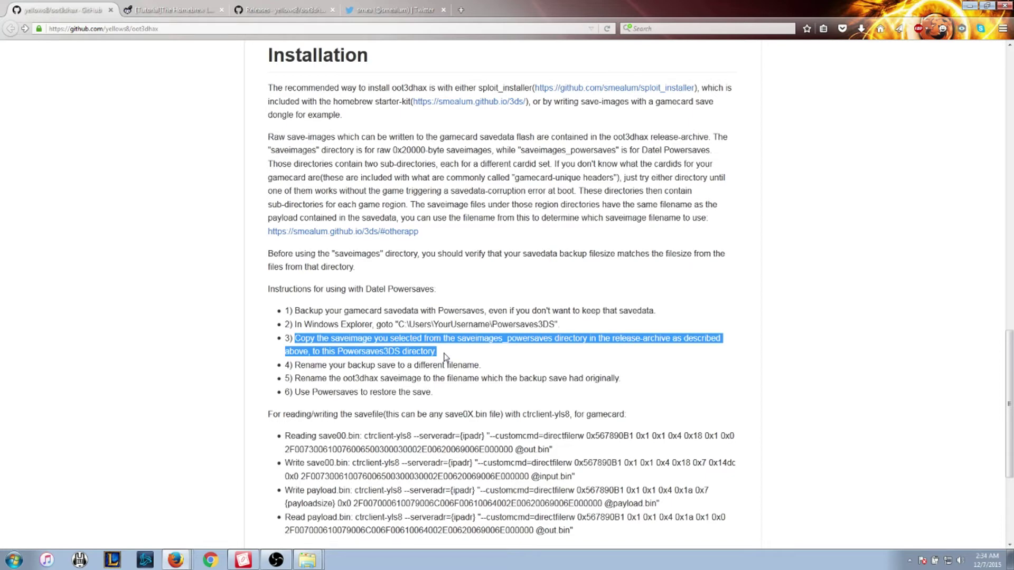
{"action": "left_click", "coordinate": [452, 356]}
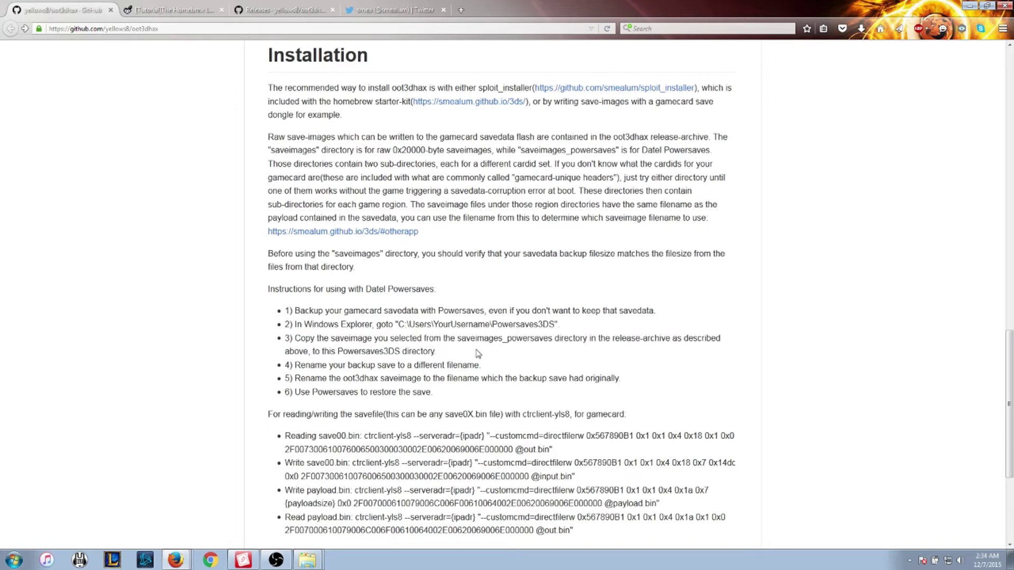
{"action": "left_click", "coordinate": [270, 11]}
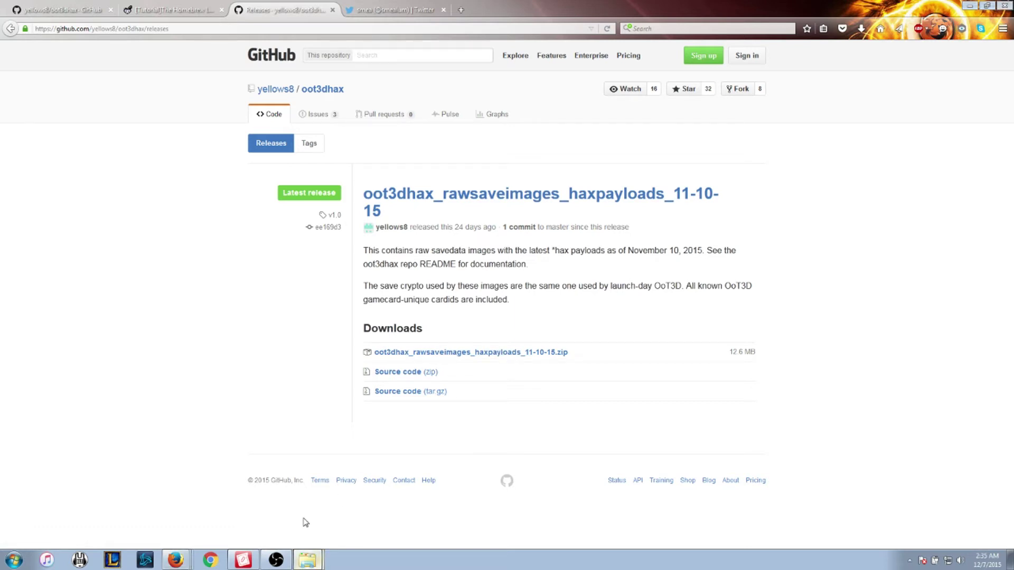
{"action": "left_click", "coordinate": [308, 560]}
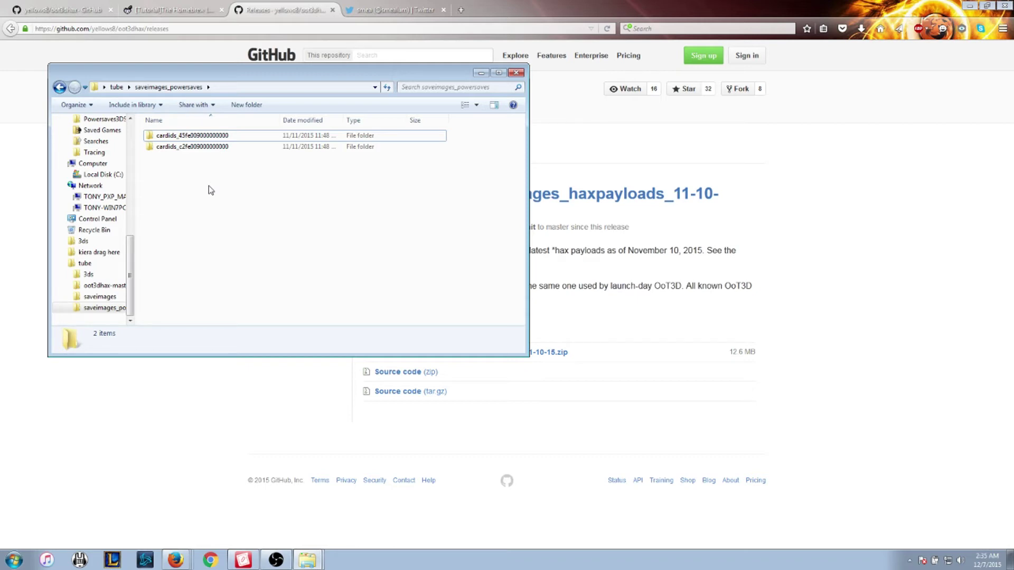
{"action": "left_click", "coordinate": [223, 147]}
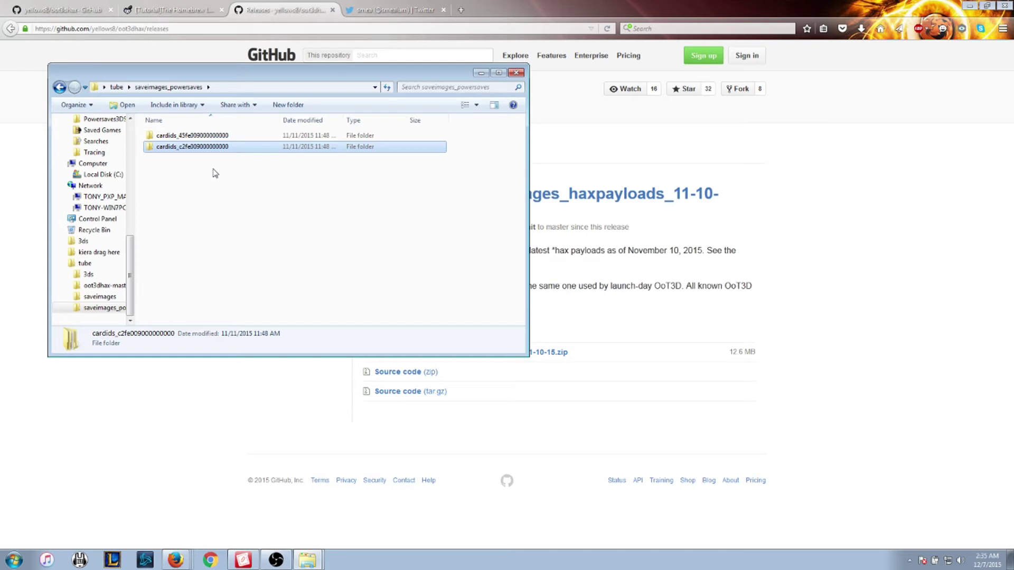
{"action": "double_click", "coordinate": [212, 146]}
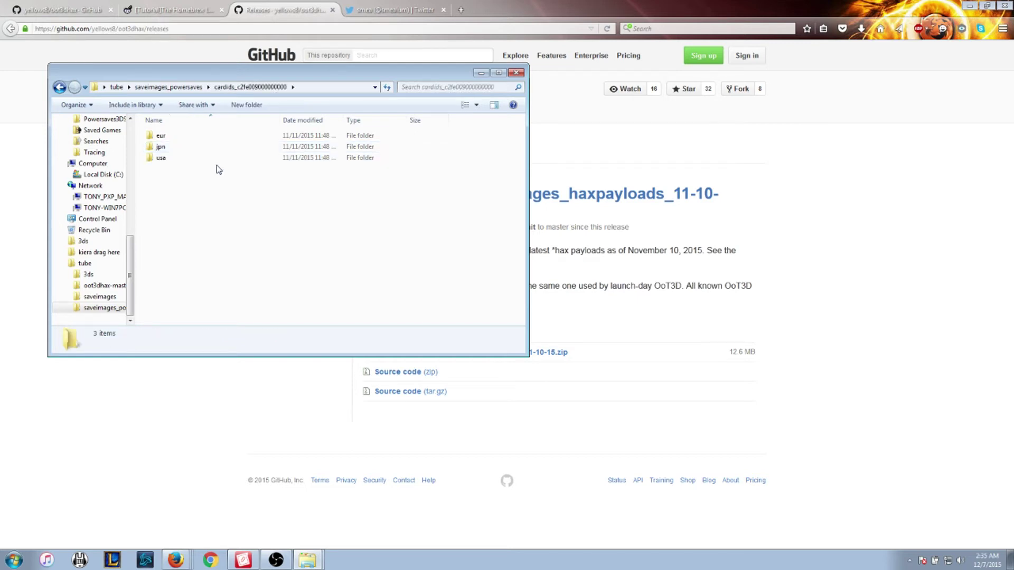
{"action": "double_click", "coordinate": [165, 159]}
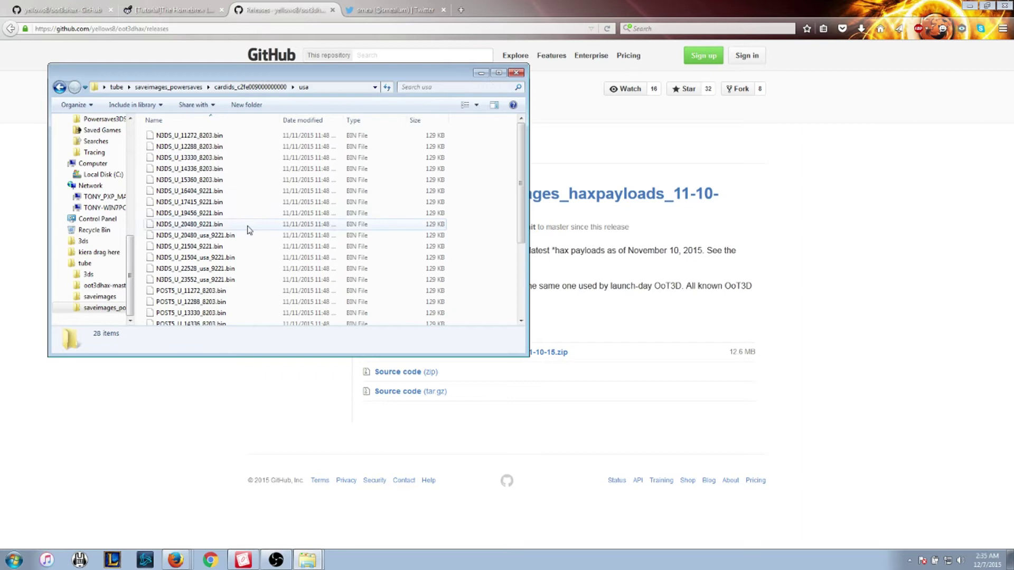
{"action": "left_click_drag", "start_coordinate": [518, 156], "coordinate": [517, 228]}
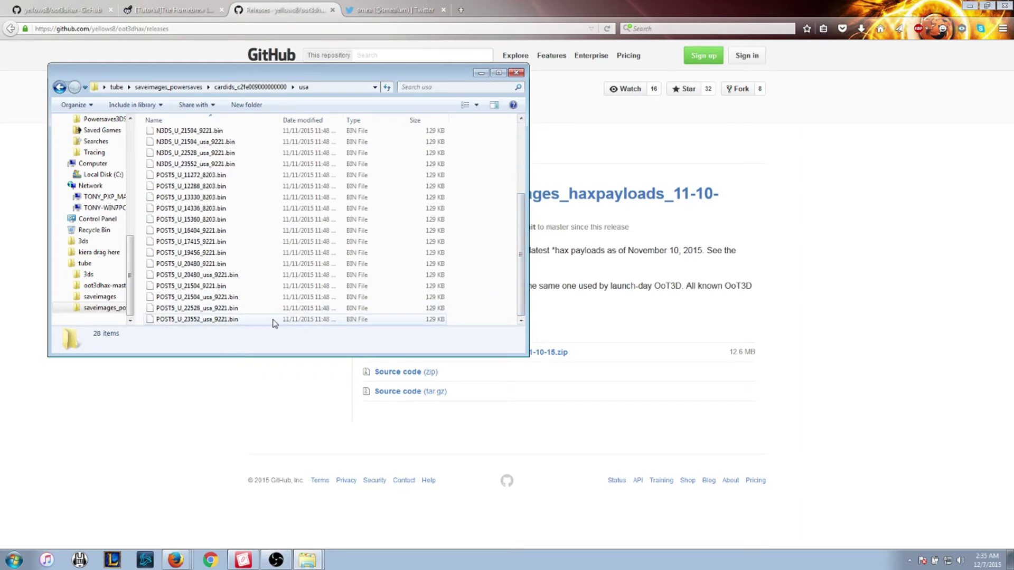
{"action": "left_click", "coordinate": [252, 319]}
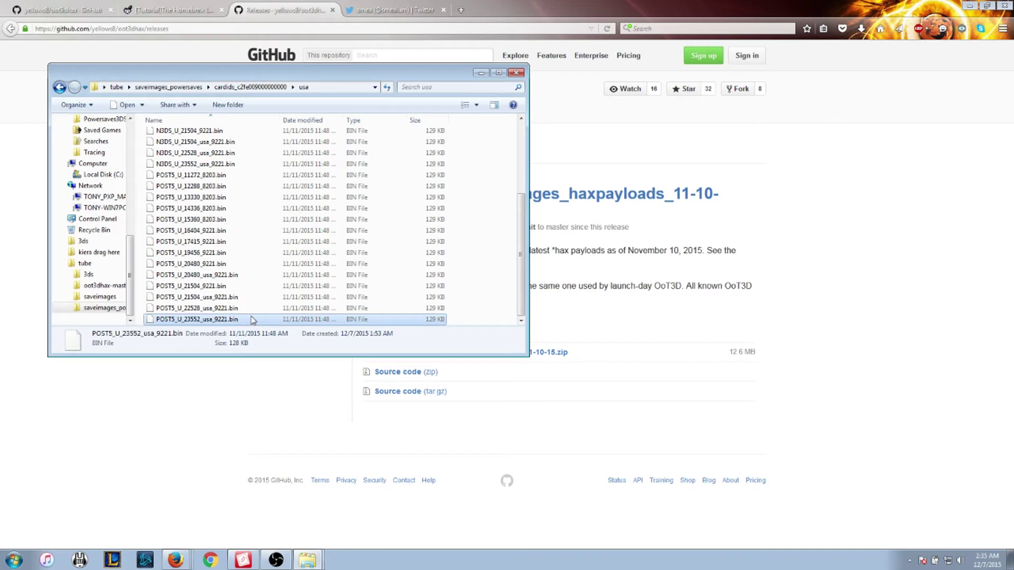
{"action": "left_click", "coordinate": [69, 9]}
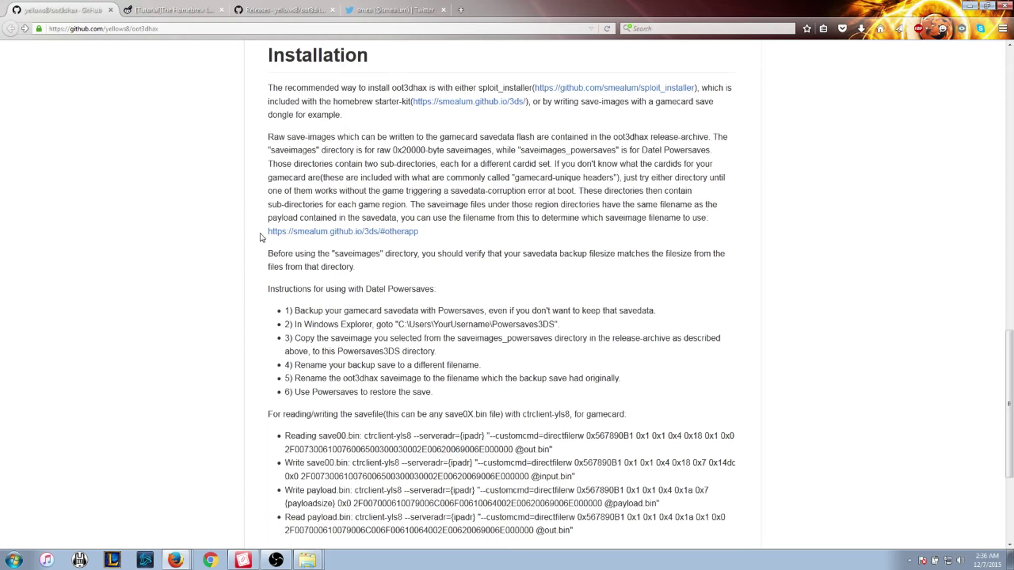
Step: Read the Datel Powersaves installation steps, then bring the usa save-image folder back
{"action": "left_click_drag", "start_coordinate": [267, 233], "coordinate": [423, 238]}
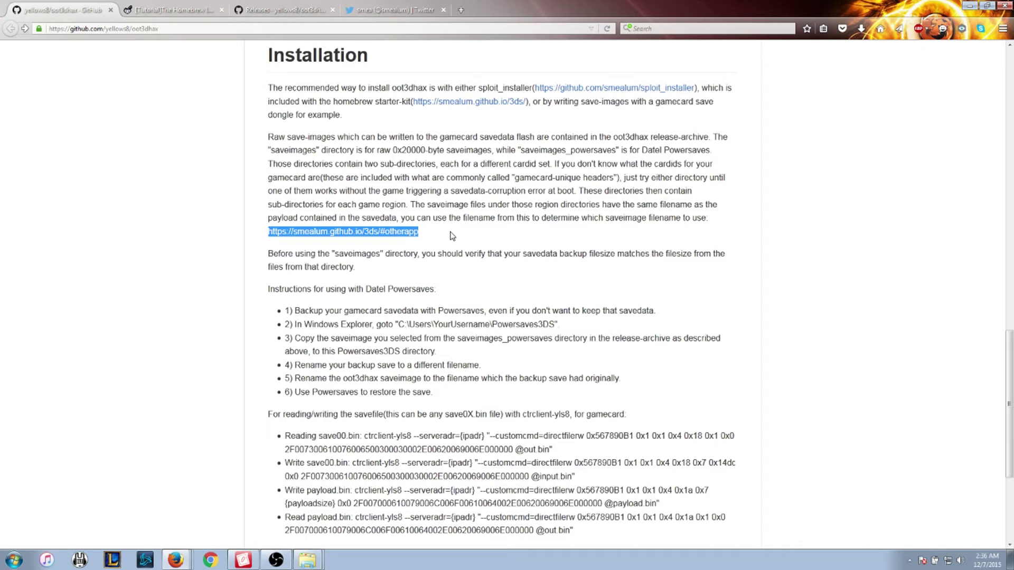
{"action": "left_click", "coordinate": [452, 236]}
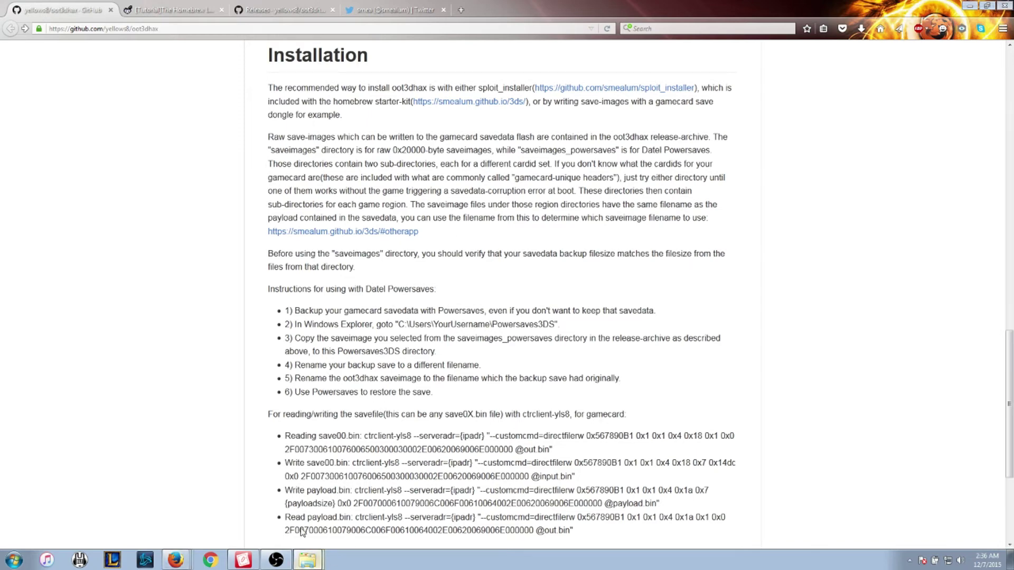
{"action": "key", "text": "alt+Tab"}
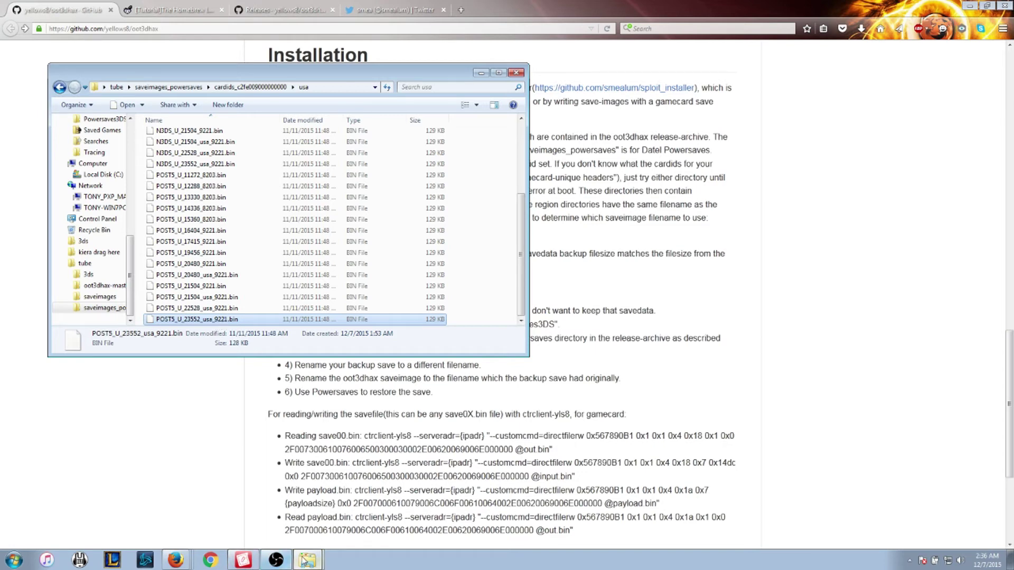
Step: Copy POST5_U_23552_usa_9221.bin from the usa folder into the Powersaves3DS folder
{"action": "left_click", "coordinate": [307, 560]}
{"action": "left_click", "coordinate": [304, 536]}
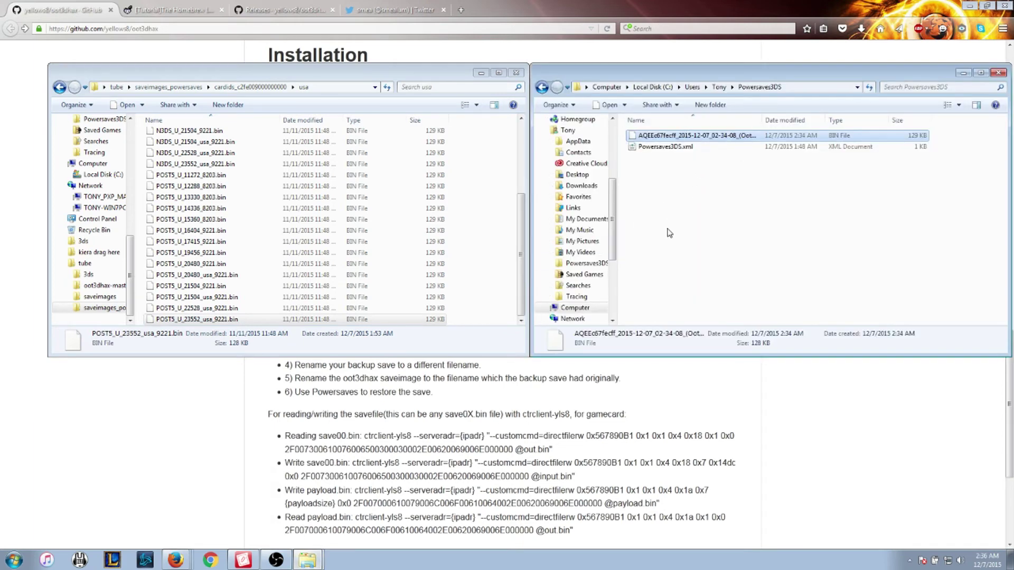
{"action": "left_click", "coordinate": [227, 319]}
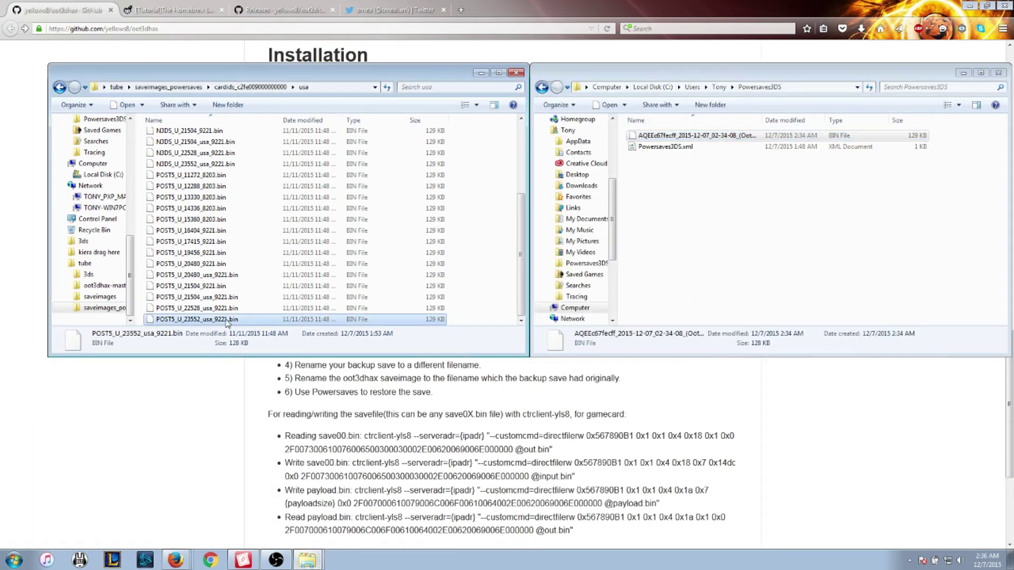
{"action": "right_click", "coordinate": [227, 320]}
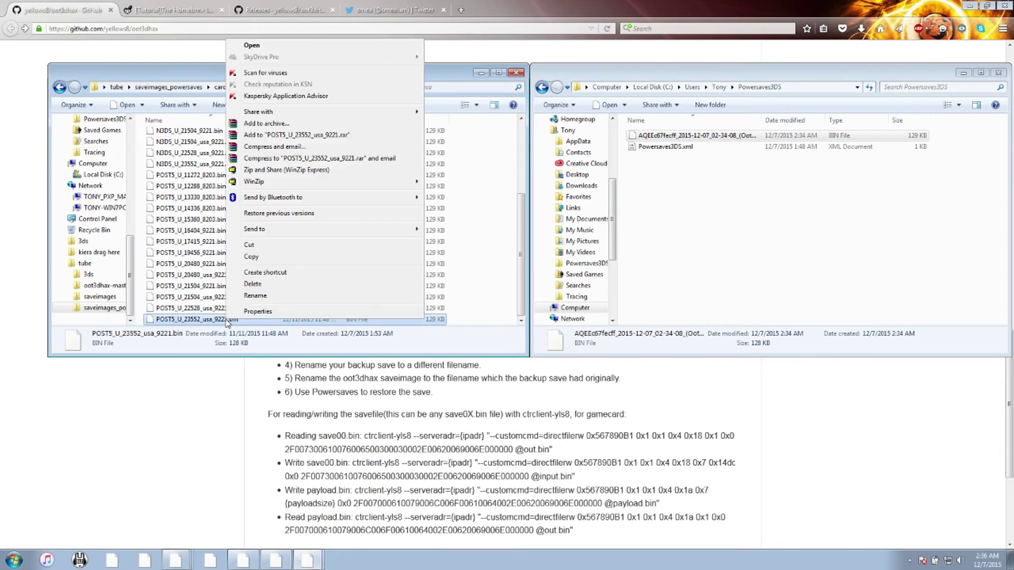
{"action": "left_click", "coordinate": [259, 259]}
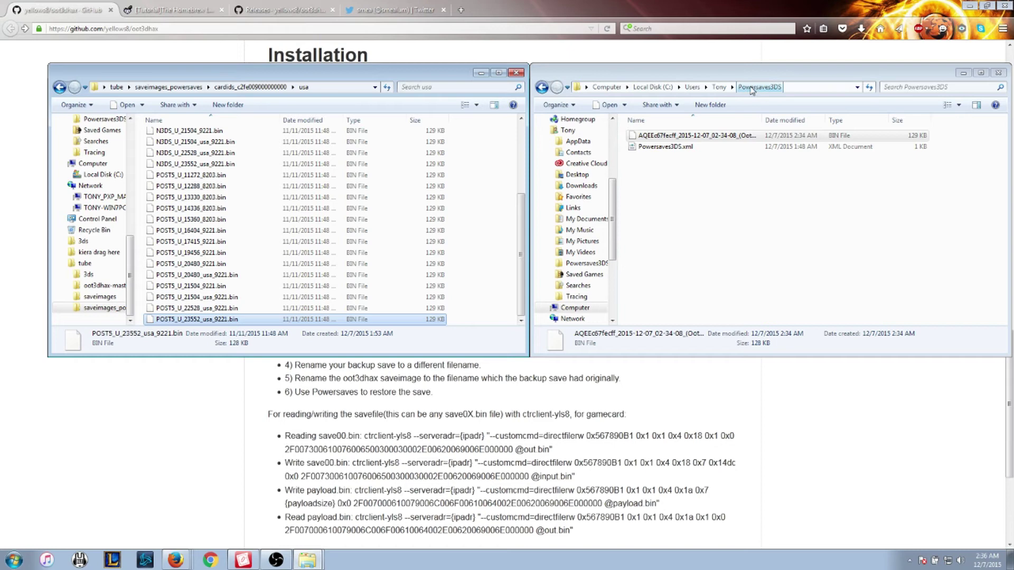
{"action": "left_click", "coordinate": [705, 206]}
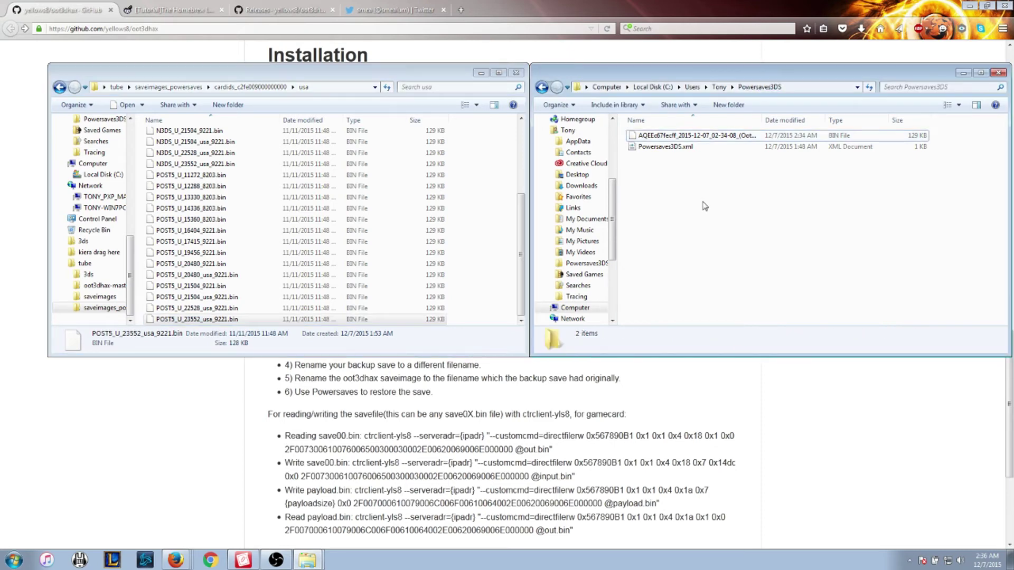
{"action": "right_click", "coordinate": [704, 206]}
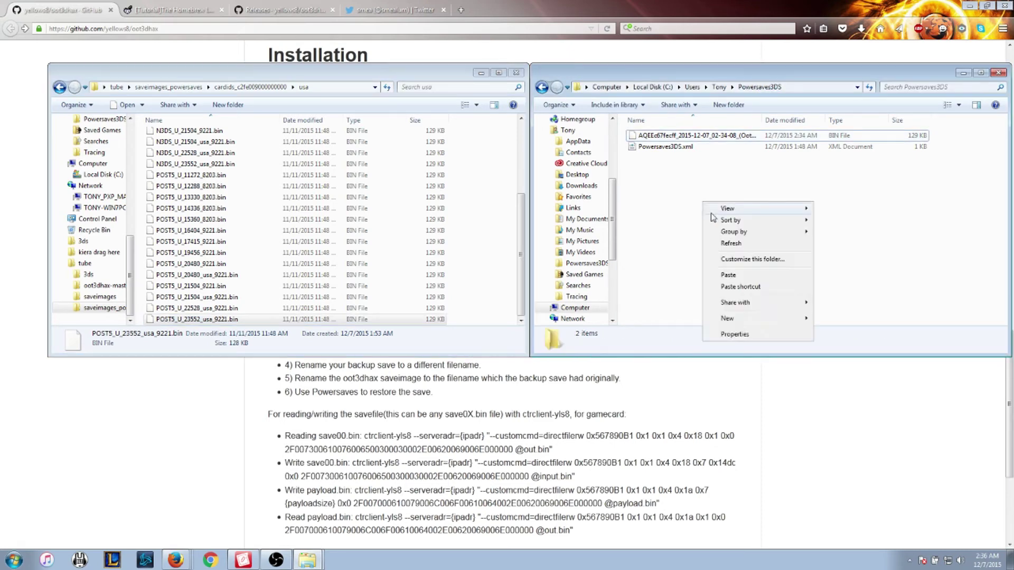
{"action": "left_click", "coordinate": [737, 281]}
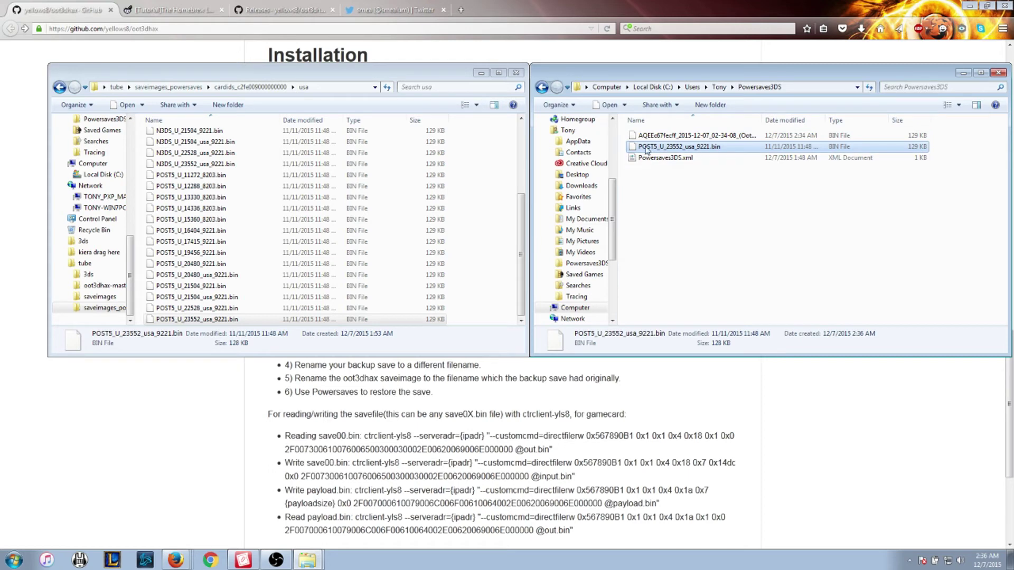
Step: Rename the copied save image to Yoloswagins.bin
{"action": "right_click", "coordinate": [667, 147]}
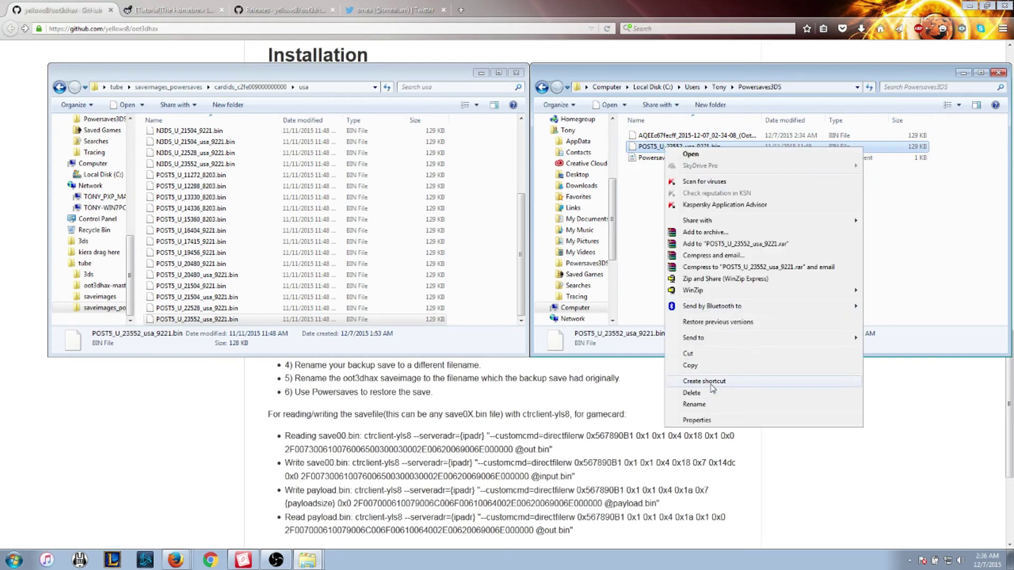
{"action": "left_click", "coordinate": [678, 137]}
{"action": "right_click", "coordinate": [663, 147]}
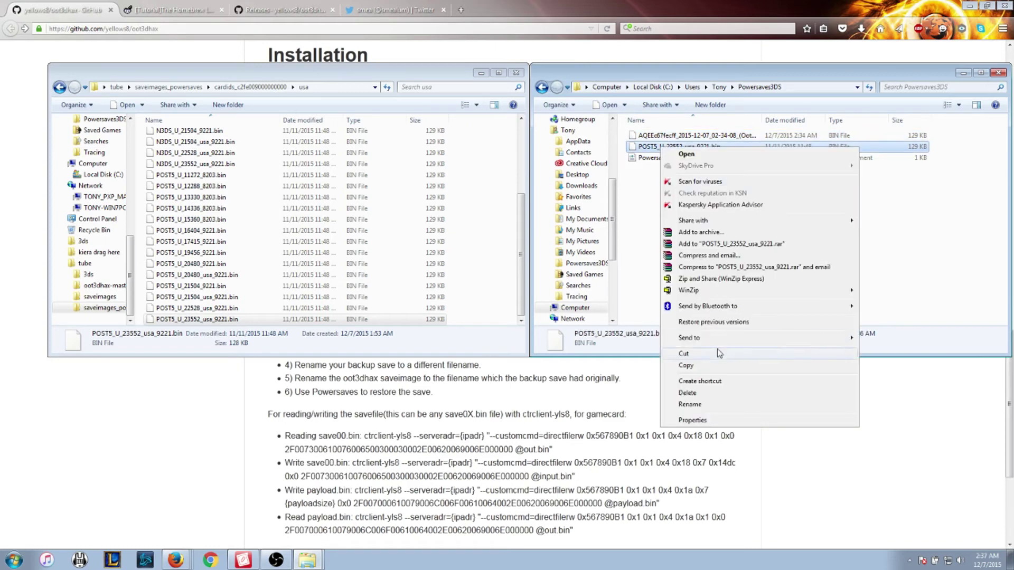
{"action": "left_click", "coordinate": [690, 405]}
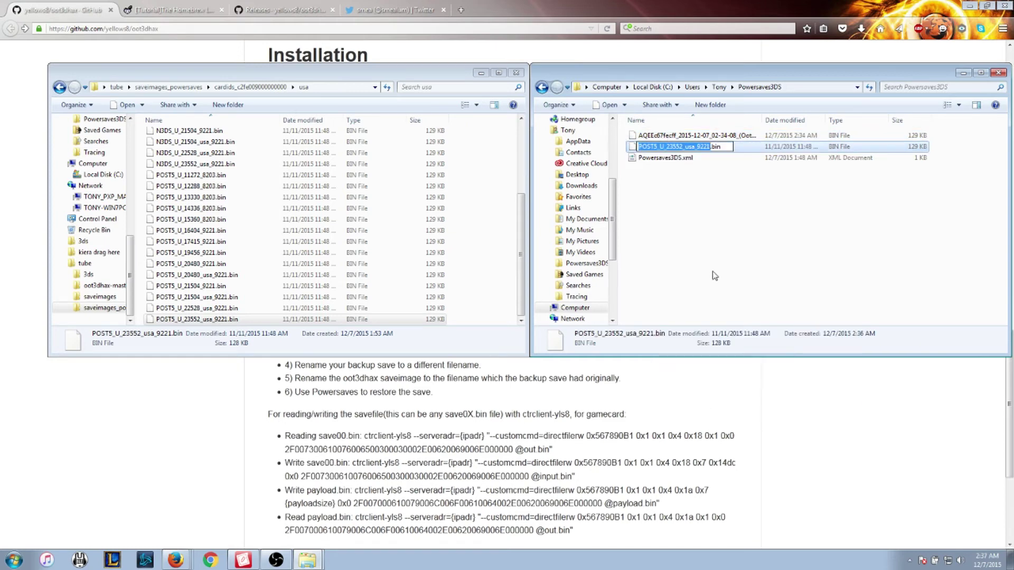
{"action": "type", "text": "Yoloswag"}
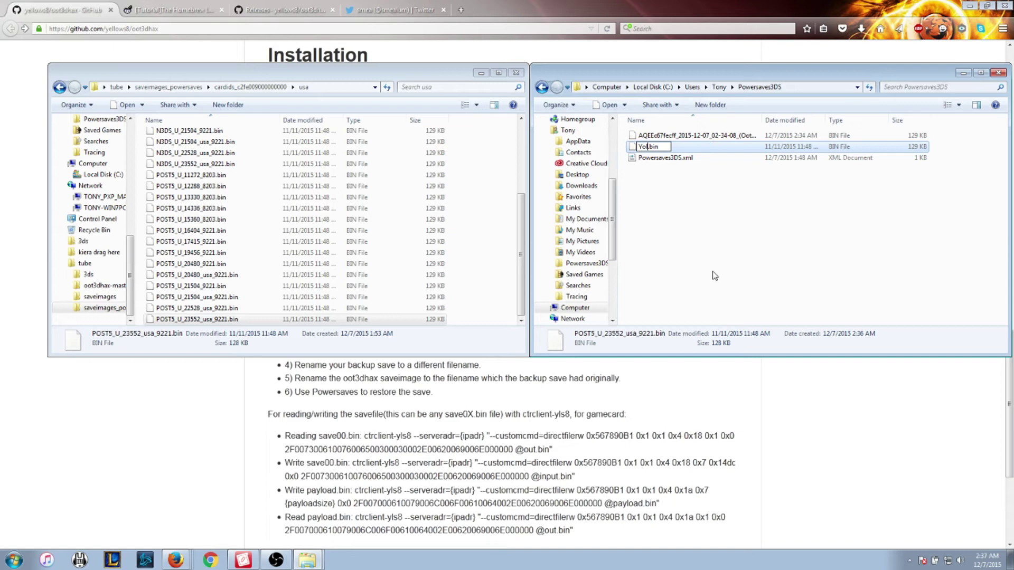
{"action": "type", "text": "ins"}
{"action": "key", "text": "Return"}
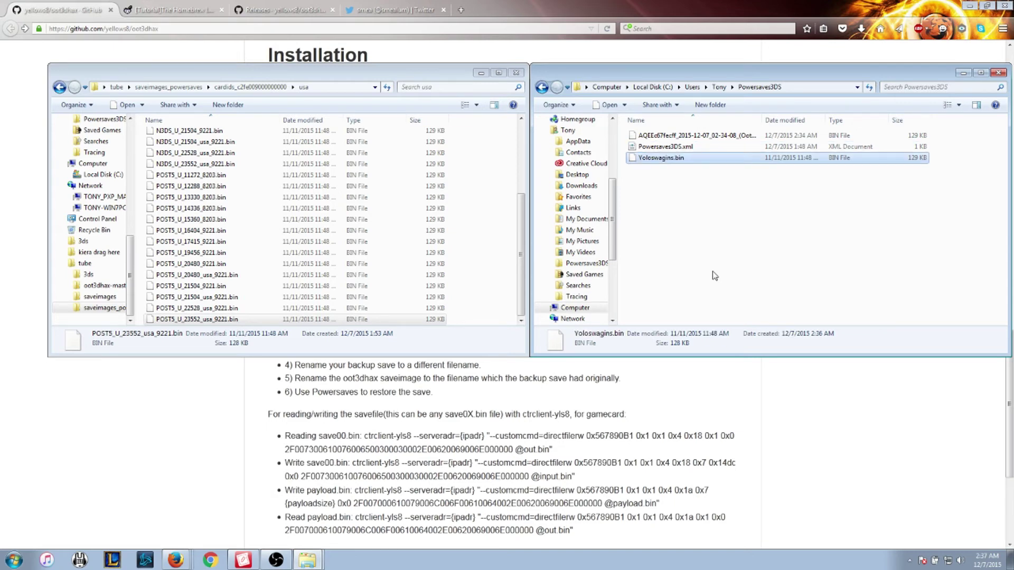
Step: Rename the original Oot3d backup save to Yoloswwaginss.bin
{"action": "right_click", "coordinate": [664, 138]}
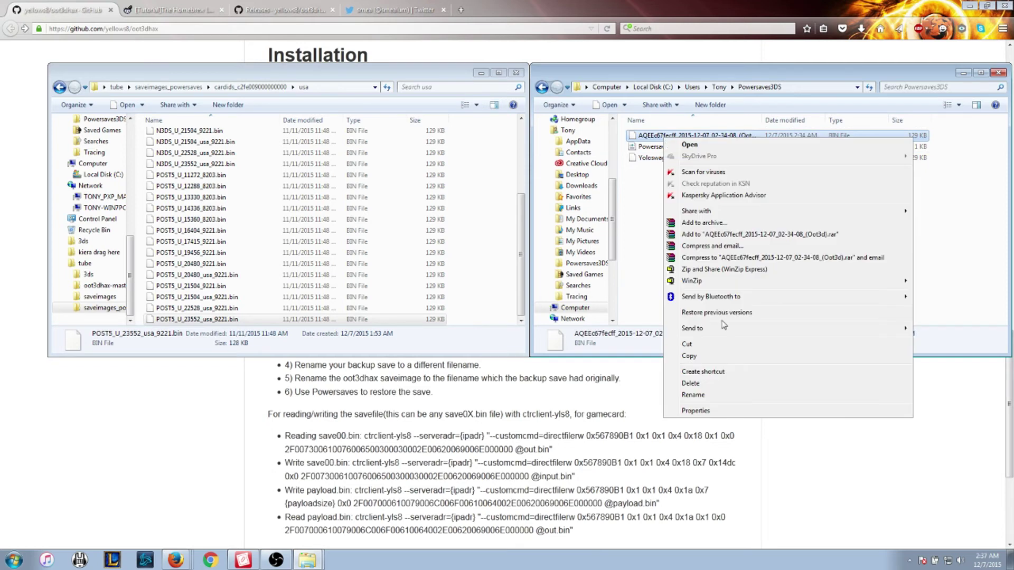
{"action": "left_click", "coordinate": [708, 396]}
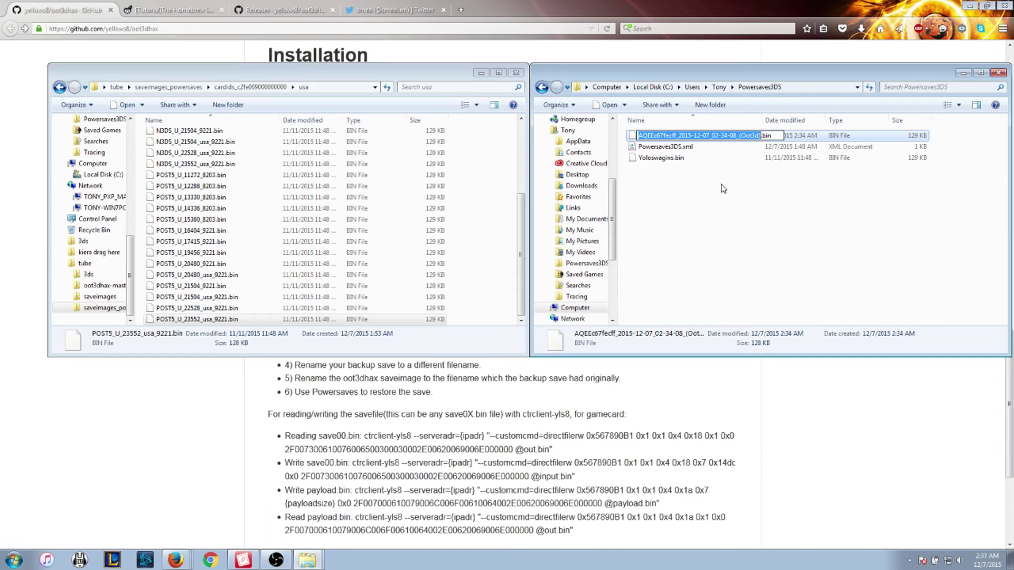
{"action": "type", "text": "Yolosw"}
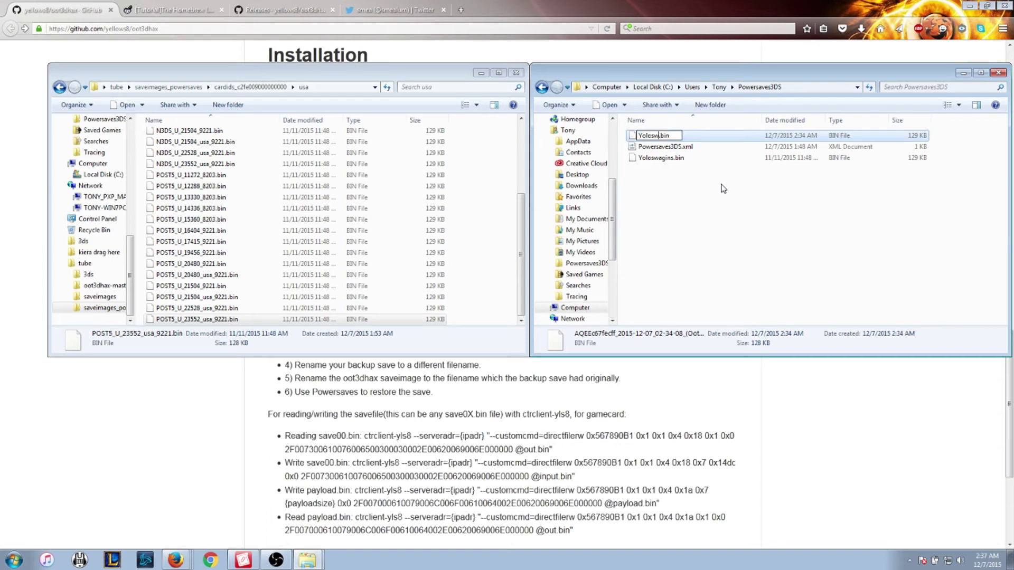
{"action": "type", "text": "waginss"}
{"action": "key", "text": "Return"}
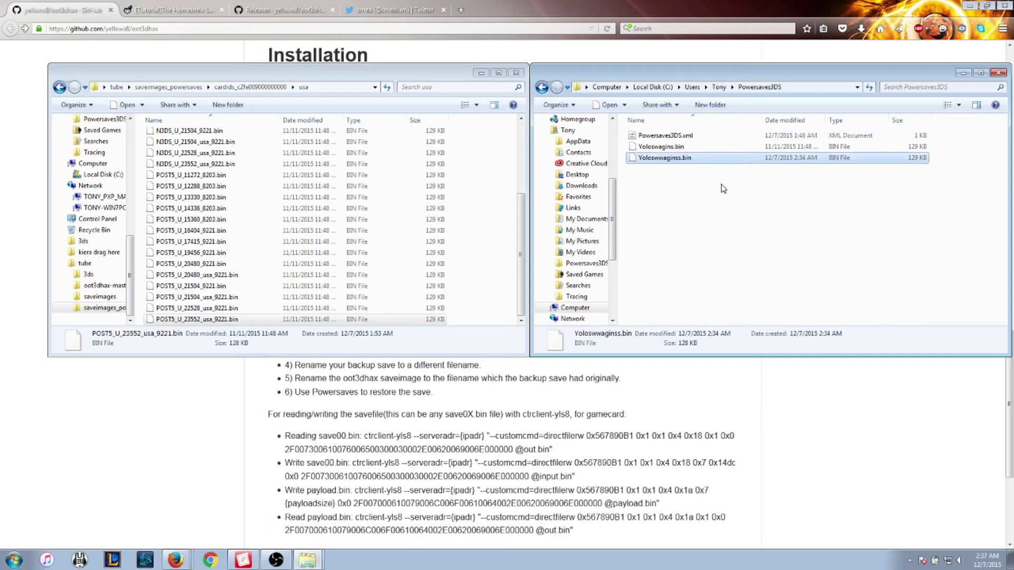
Step: Rename Yoloswagins.bin to AQEEc67fecff_2015-12-07_02-34-08_(Oot3d).bin by pasting the original name
{"action": "left_click", "coordinate": [654, 149]}
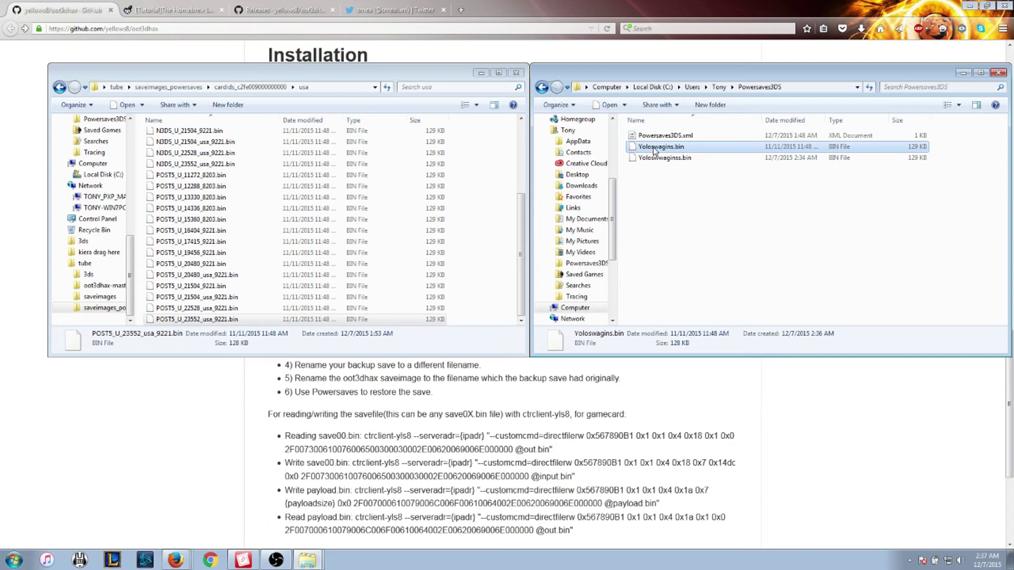
{"action": "right_click", "coordinate": [654, 151]}
{"action": "left_click", "coordinate": [688, 409]}
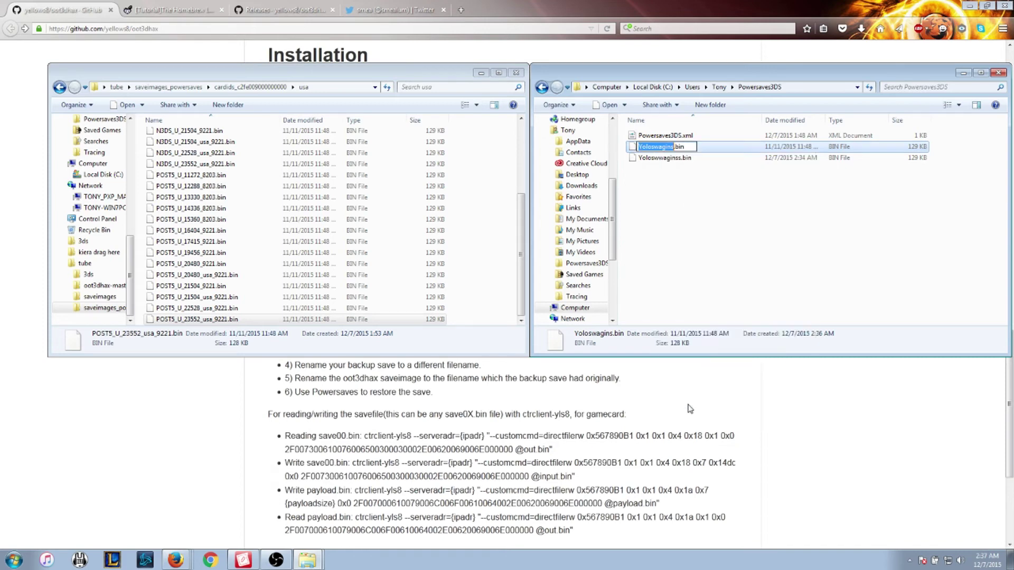
{"action": "key", "text": "ctrl+v"}
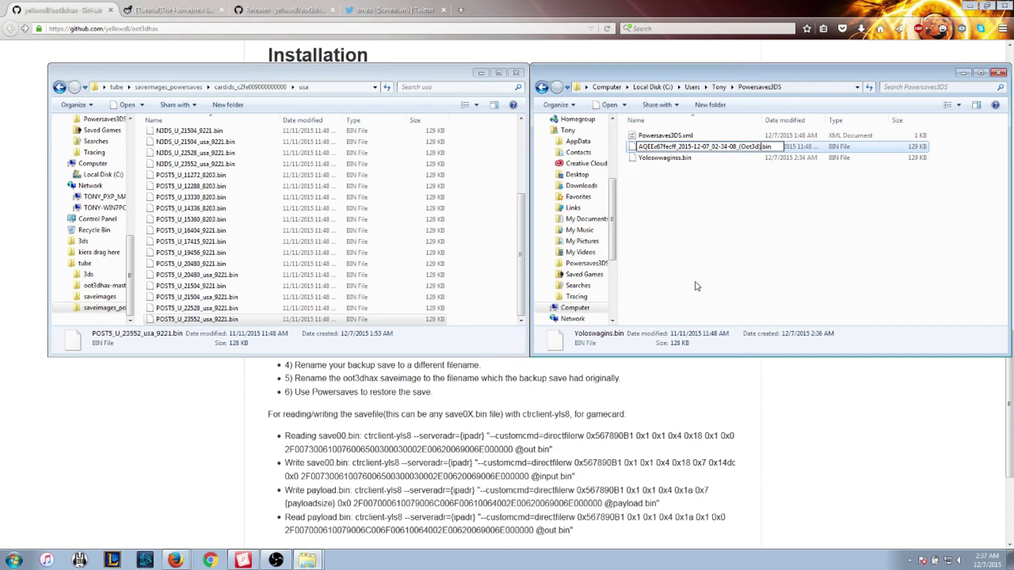
{"action": "key", "text": "Return"}
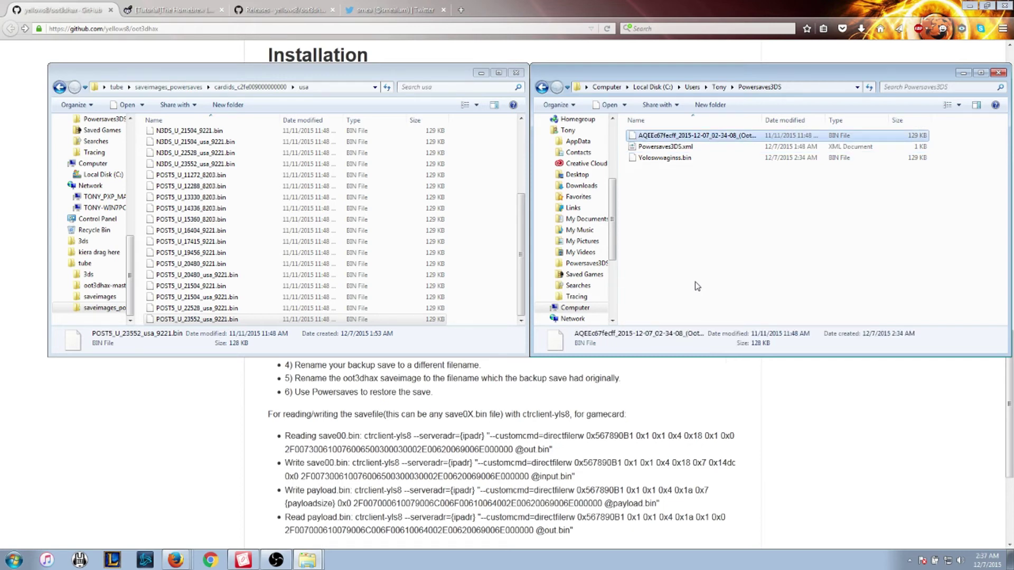
Step: Select the POST5_U_23552_usa_9221.bin source, then the renamed backup file in Powersaves3DS
{"action": "left_click", "coordinate": [420, 321]}
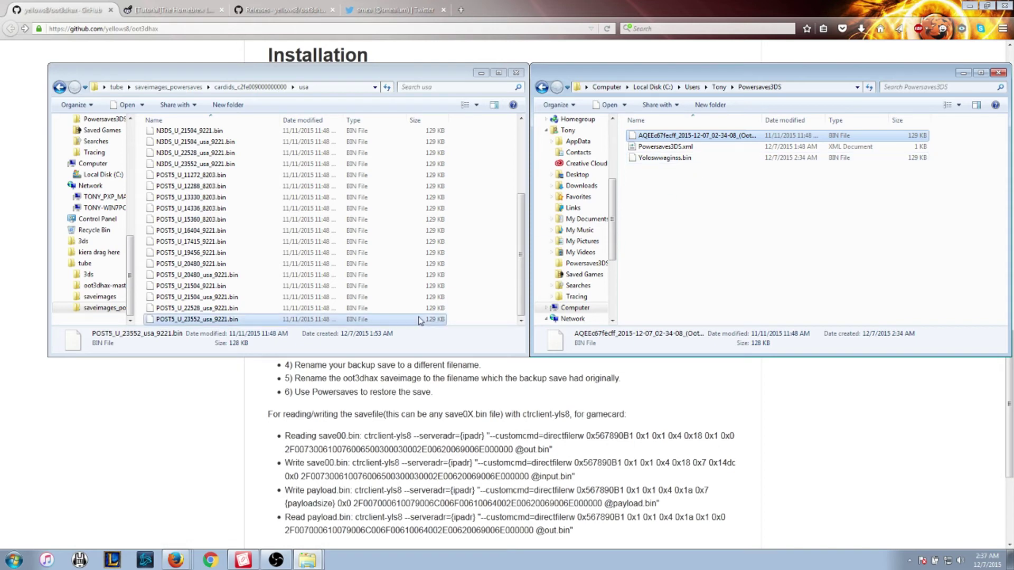
{"action": "left_click", "coordinate": [186, 322]}
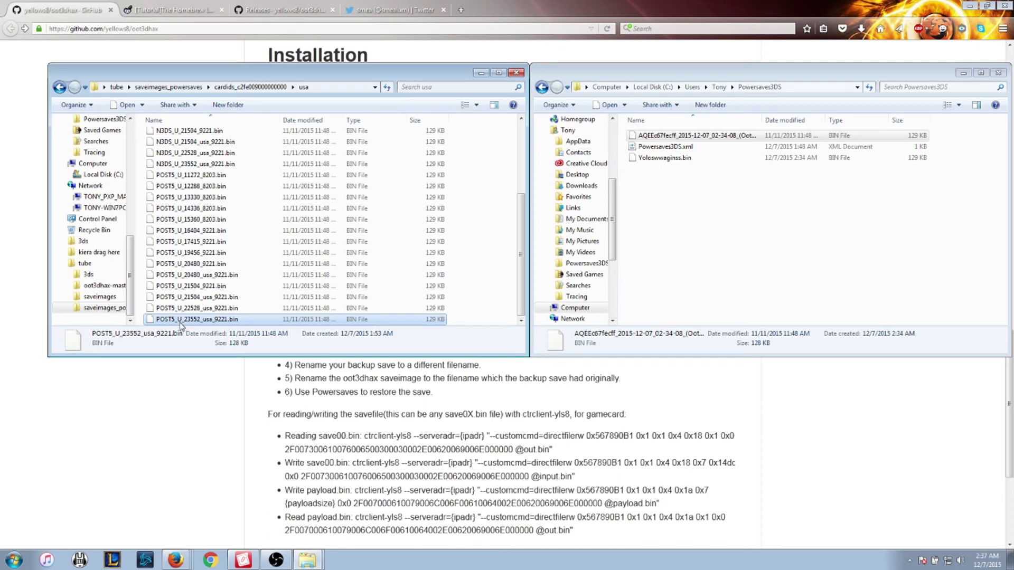
{"action": "left_click", "coordinate": [690, 137]}
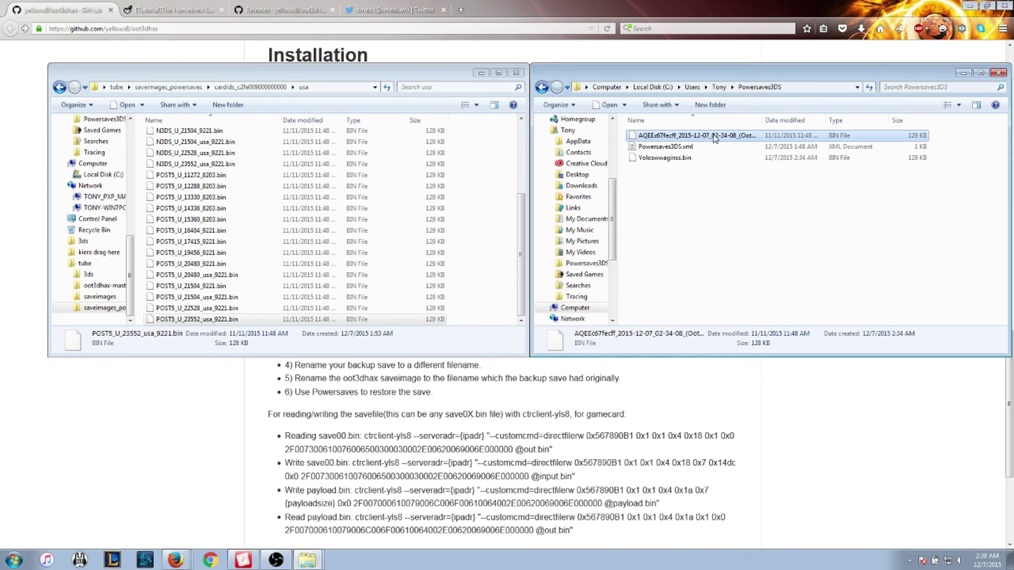
Step: In 3DS Powersaves, restore the Oot3d local backup to the cartridge and confirm with Yes
{"action": "left_click", "coordinate": [243, 559]}
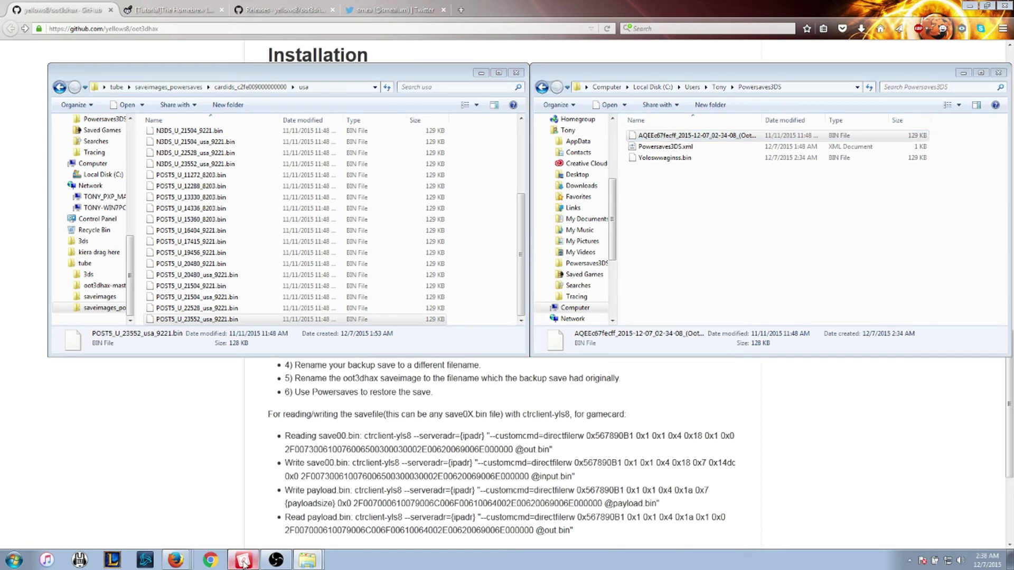
{"action": "left_click", "coordinate": [413, 337]}
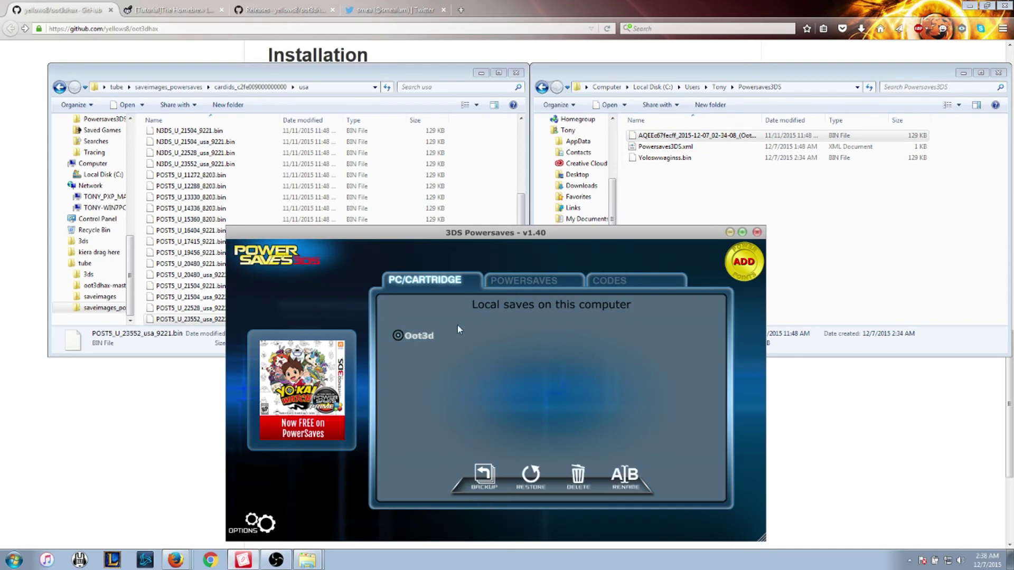
{"action": "left_click", "coordinate": [531, 470]}
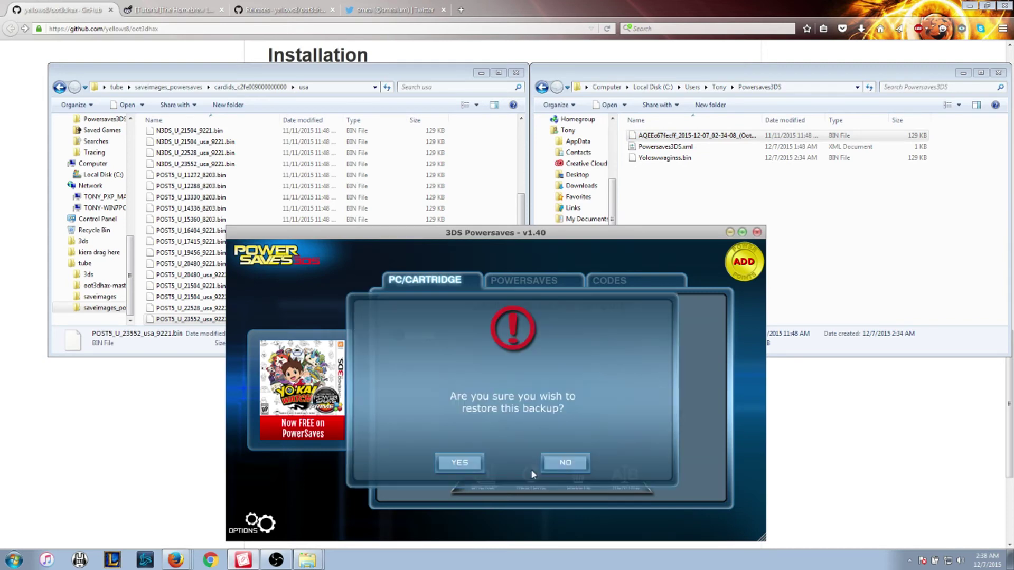
{"action": "left_click", "coordinate": [459, 463]}
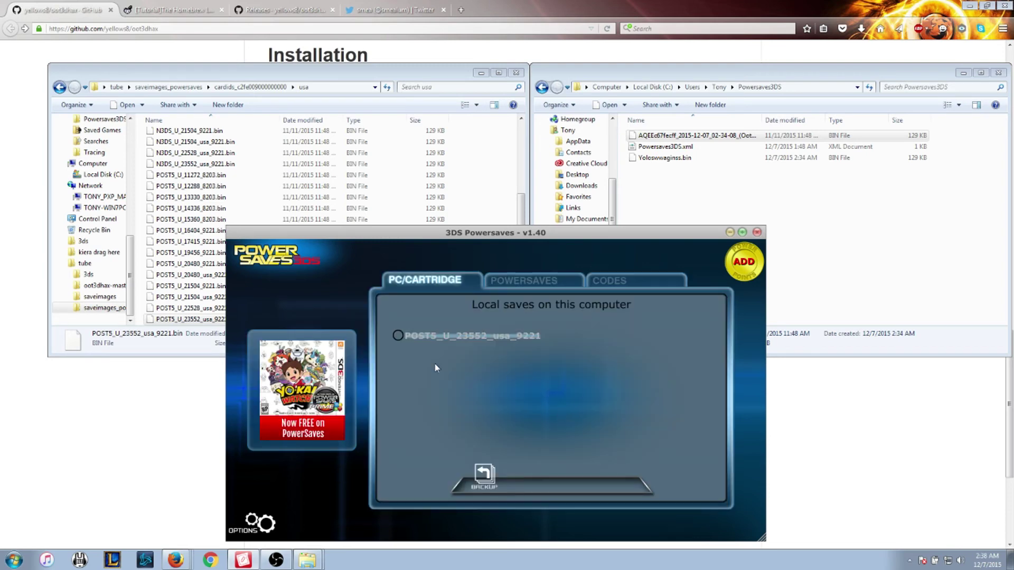
Step: Select the POST5_U_23552_usa_9221 save entry and bring the Powersaves3DS folder, then Powersaves, forward
{"action": "left_click", "coordinate": [416, 335]}
{"action": "left_click", "coordinate": [677, 141]}
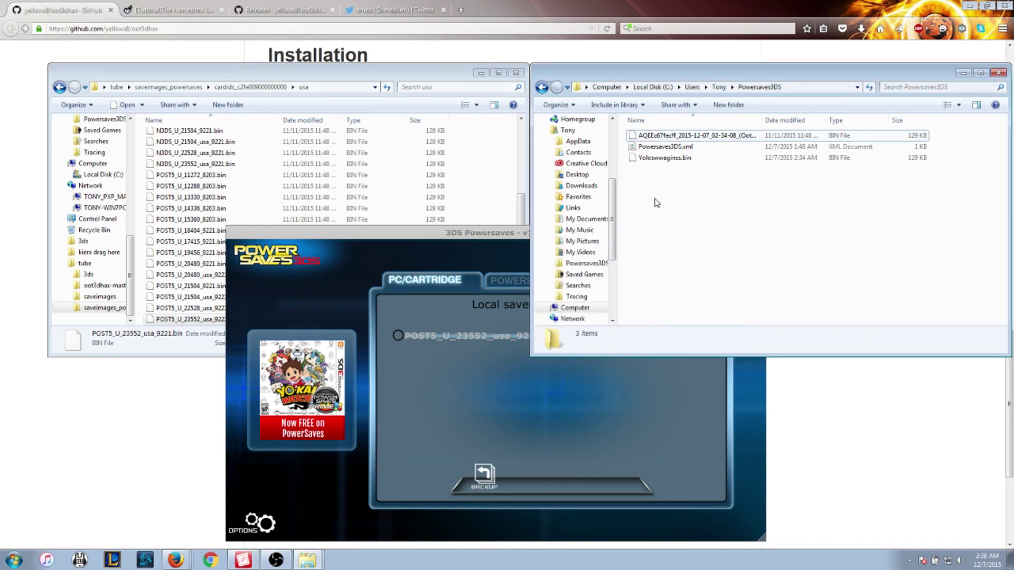
{"action": "left_click", "coordinate": [411, 337]}
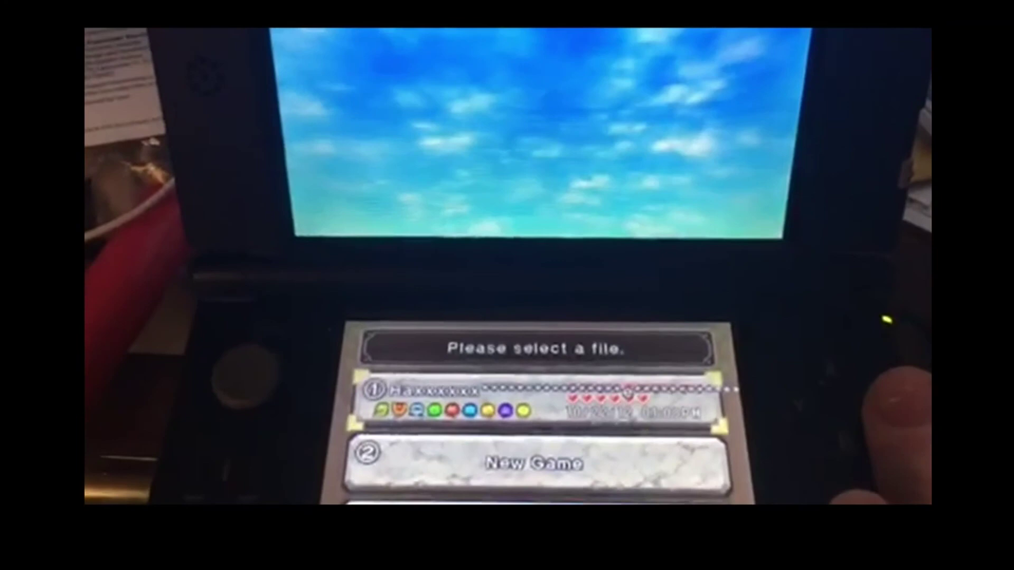
Step: On the 3DS, open save file 1 and start the game from the oot3dhax save
{"action": "key", "text": "Return"}
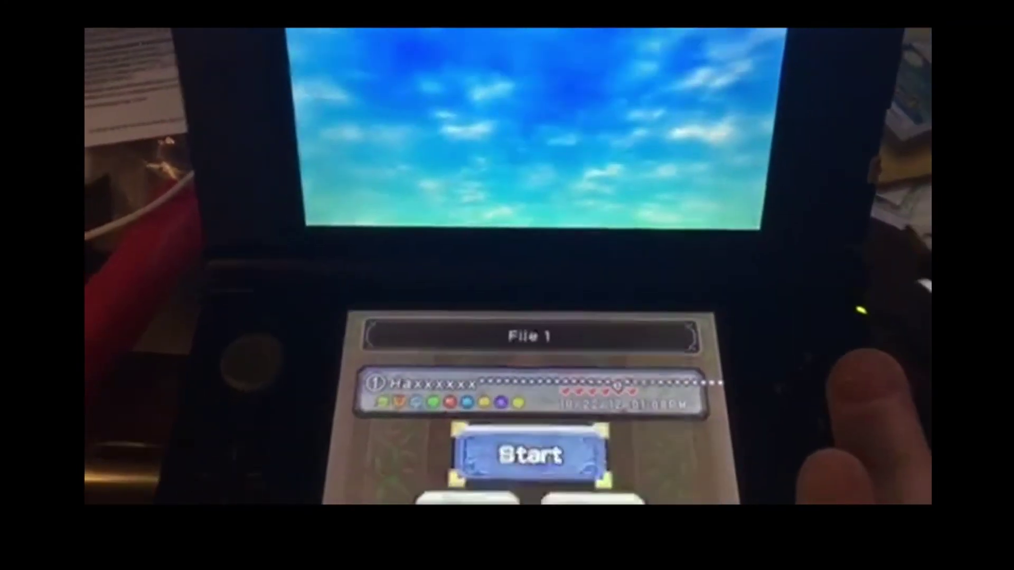
{"action": "key", "text": "Return"}
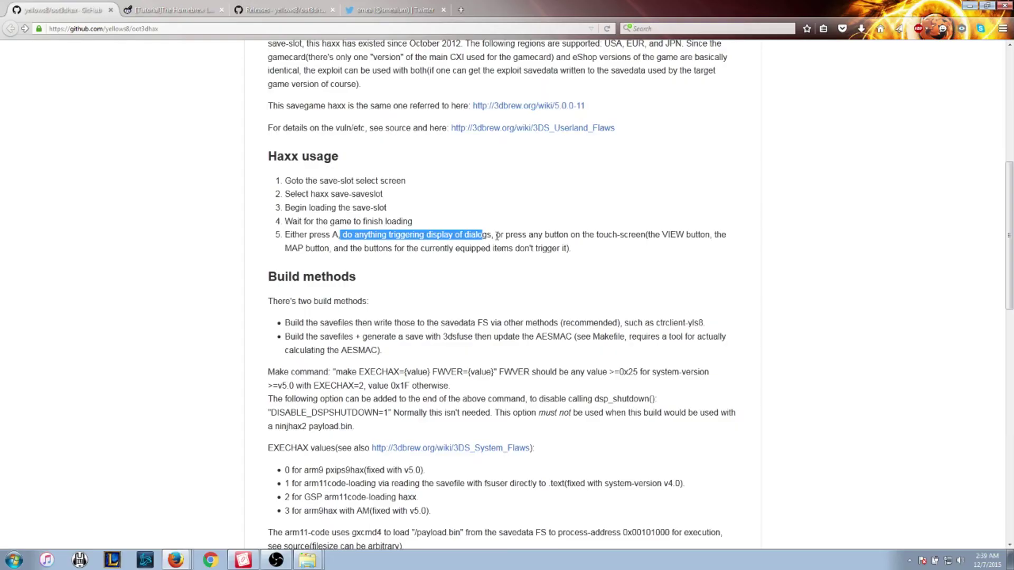
Step: Highlight step 5 of the README's Haxx usage, then bring 3DS Powersaves back over Firefox
{"action": "left_click_drag", "start_coordinate": [495, 234], "coordinate": [724, 235]}
{"action": "left_click", "coordinate": [710, 253]}
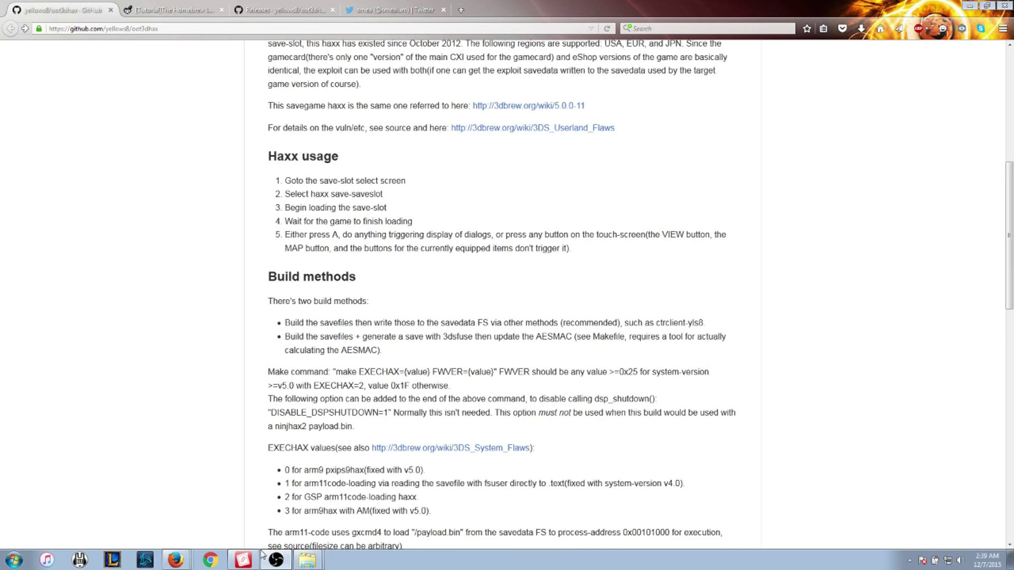
{"action": "left_click", "coordinate": [244, 560]}
Step: Restore the save-image and Powersaves3DS folder windows, then switch to the GBAtemp Homebrew Launcher tutorial tab
{"action": "left_click", "coordinate": [307, 560]}
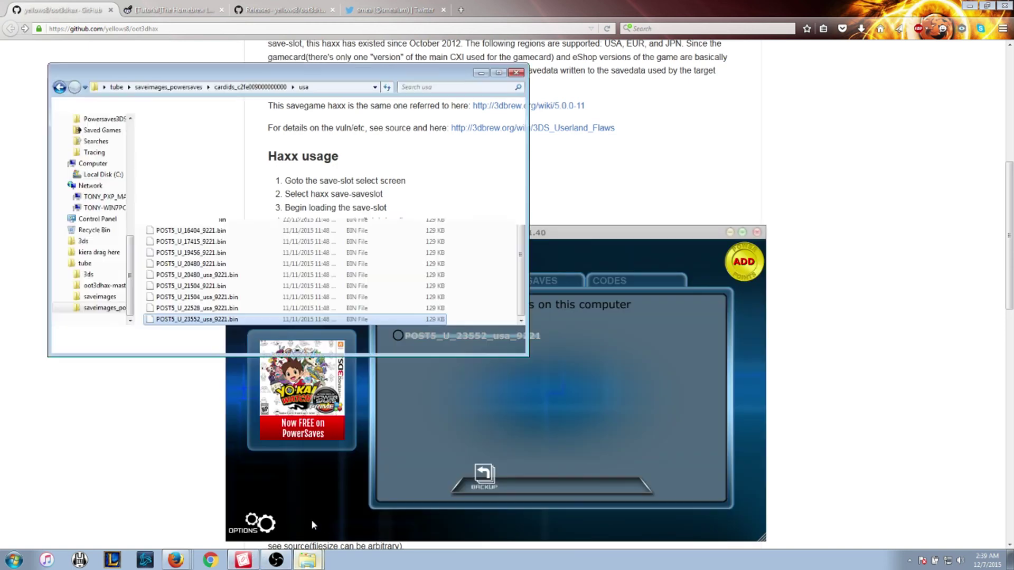
{"action": "left_click", "coordinate": [309, 558]}
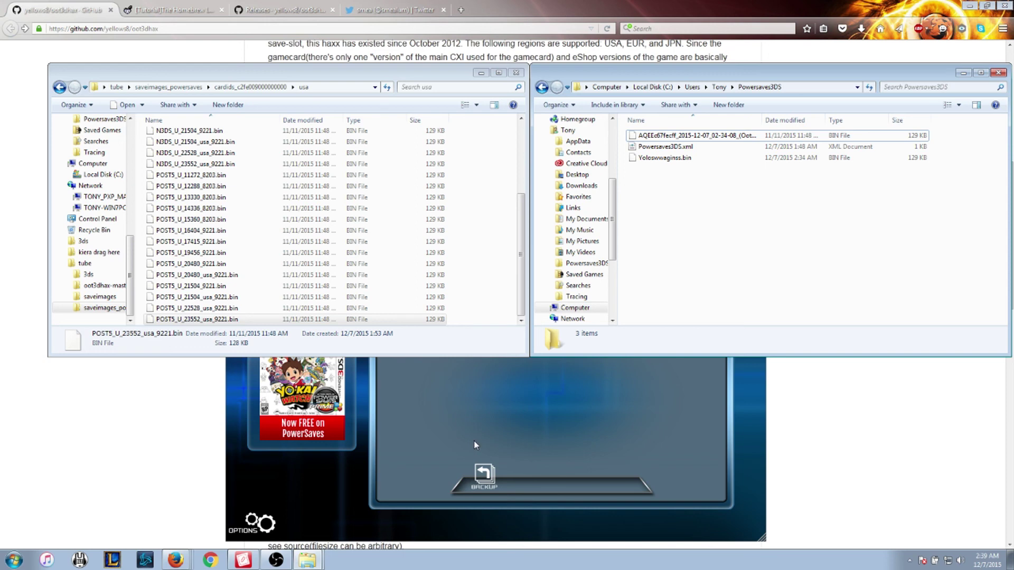
{"action": "left_click", "coordinate": [162, 11]}
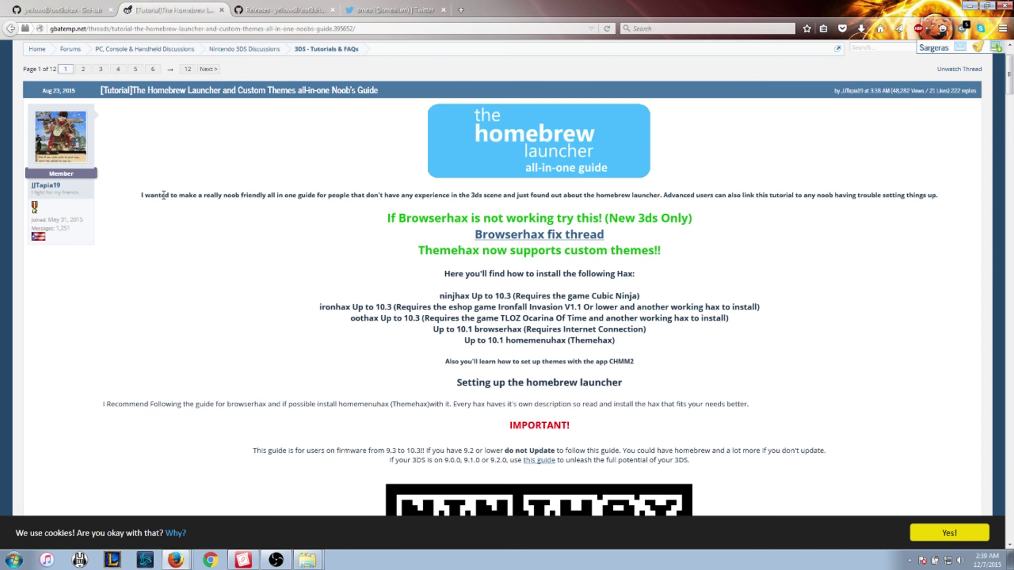
Step: Show the exploit developer's Twitter profile with the pinned *hax 2.5 tweet
{"action": "left_click", "coordinate": [358, 11]}
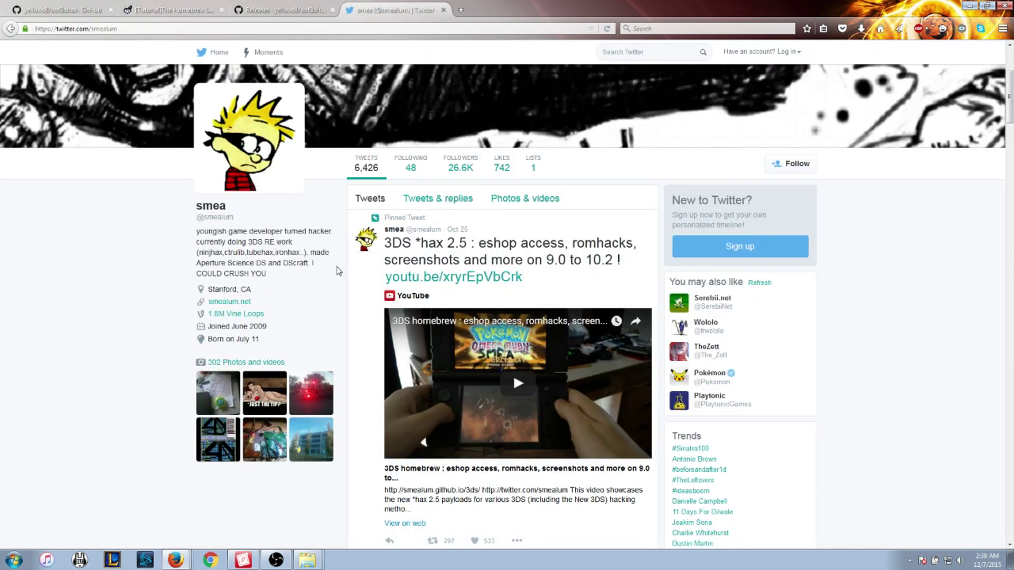